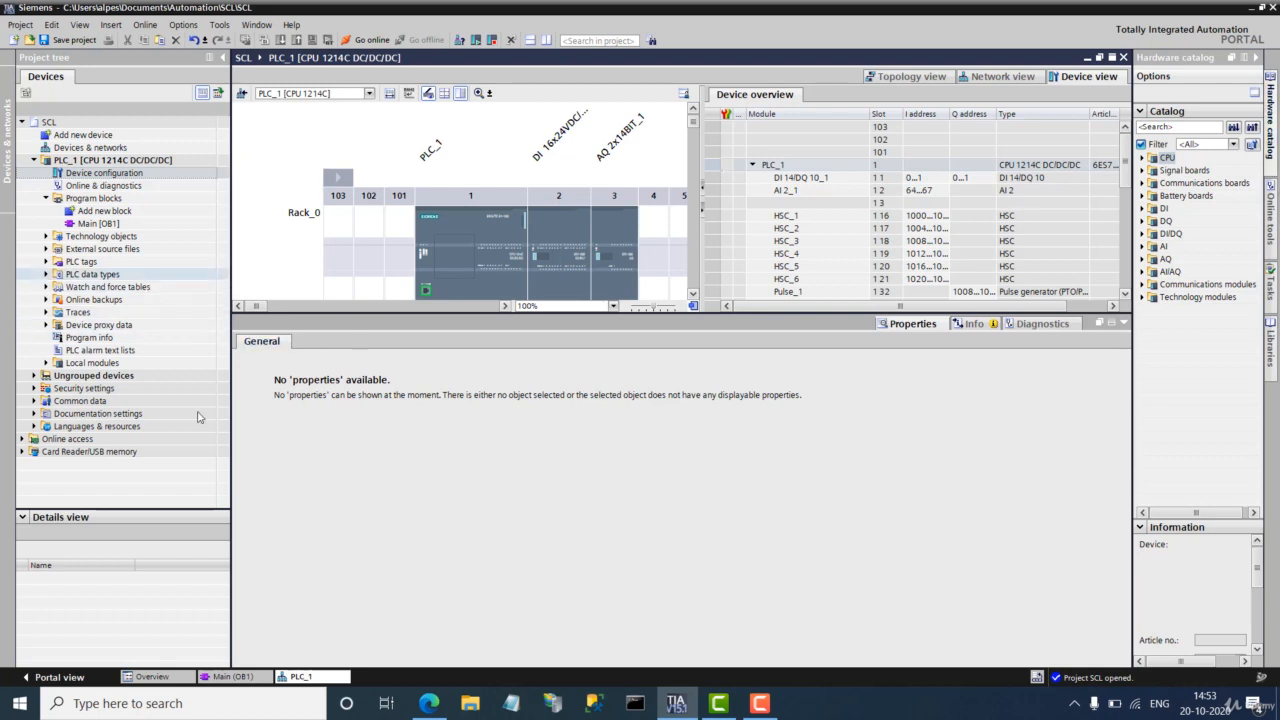
# Step: Open PLC_1's Main [OB1] SCL block in the editor
pyautogui.click(234, 677)
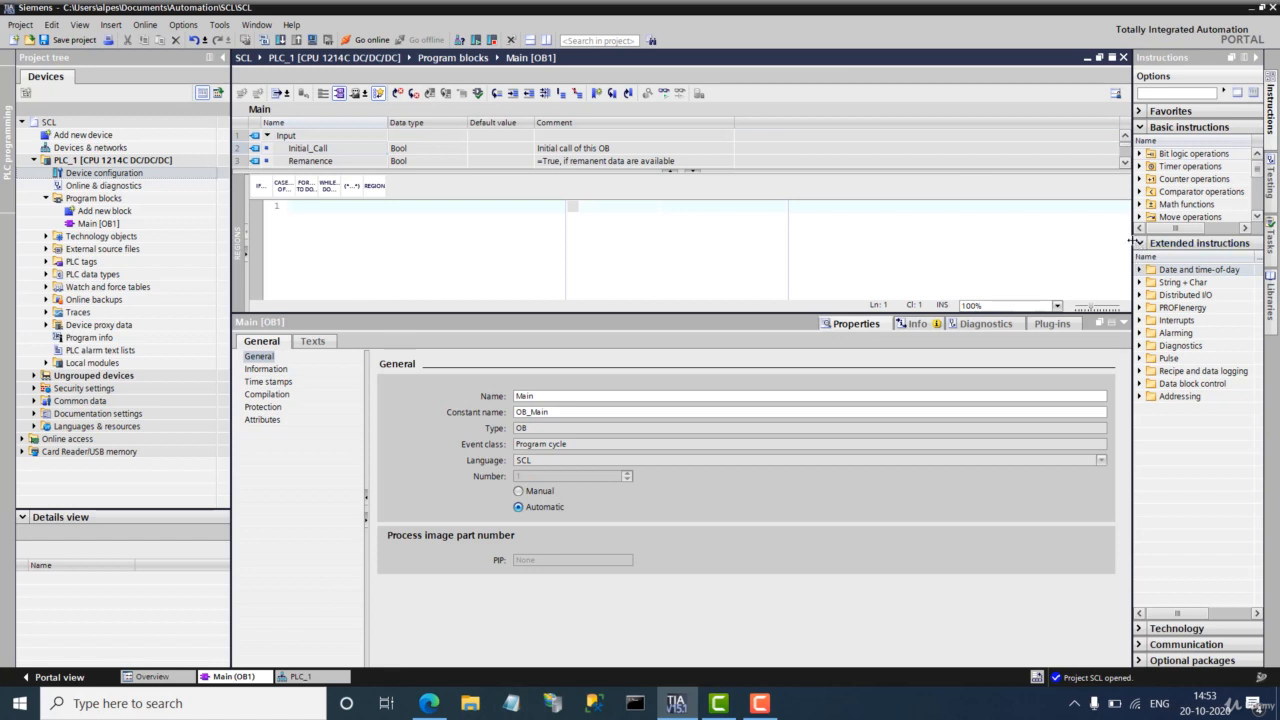
# Step: Widen the Instructions pane and browse Recipe and data logging: RecipeExport, RecipeImport, DataLogClose
pyautogui.moveTo(1131, 244); pyautogui.dragTo(1043, 311)
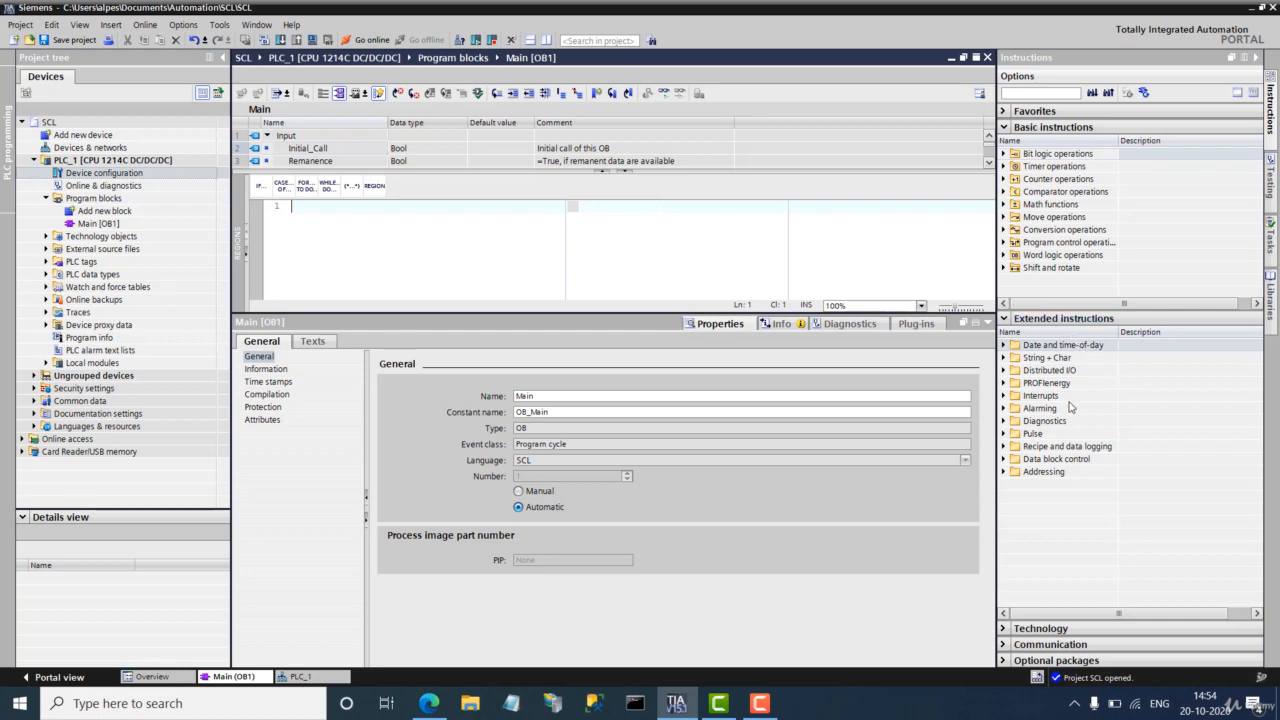
pyautogui.click(1003, 447)
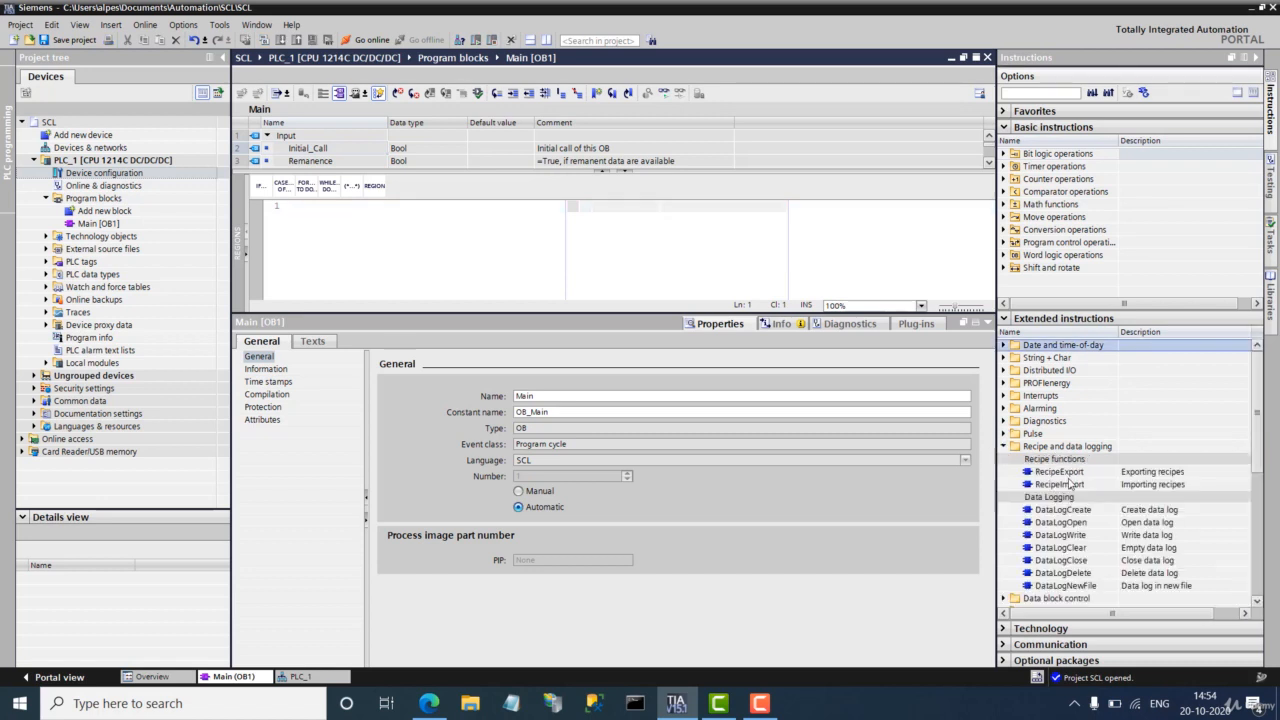
pyautogui.click(1067, 474)
pyautogui.click(1070, 485)
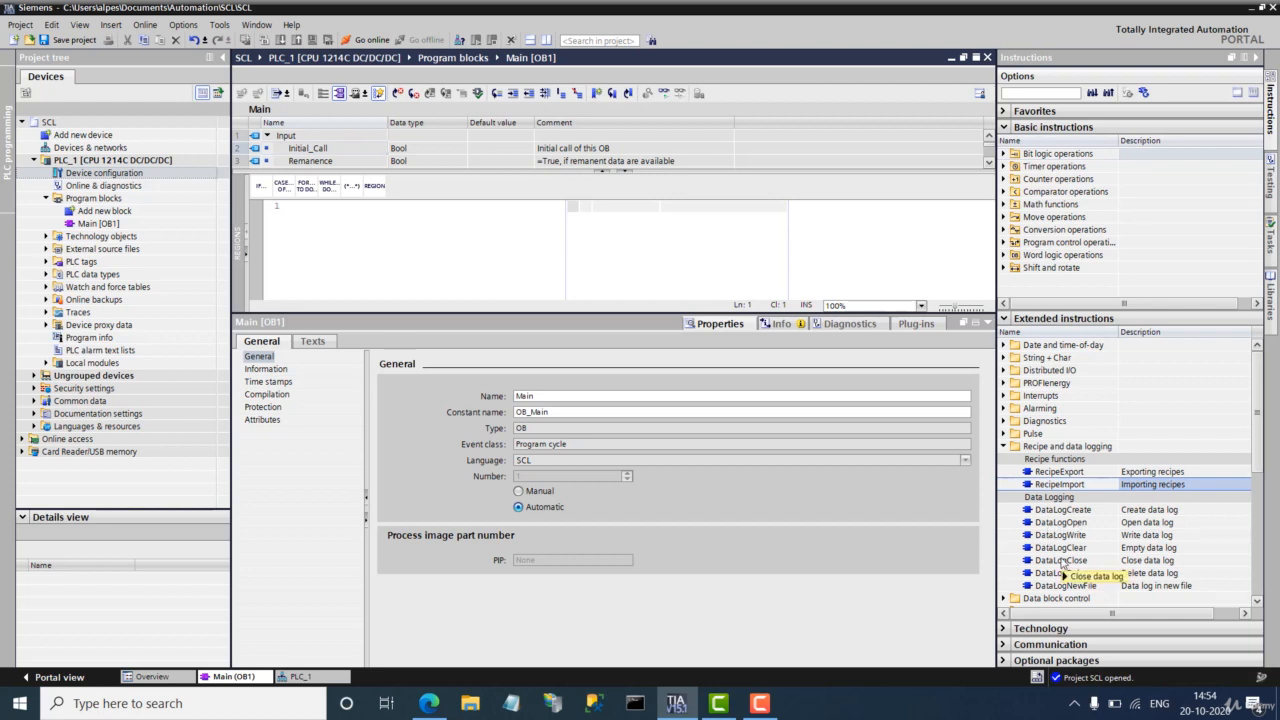
pyautogui.moveTo(1062, 563)
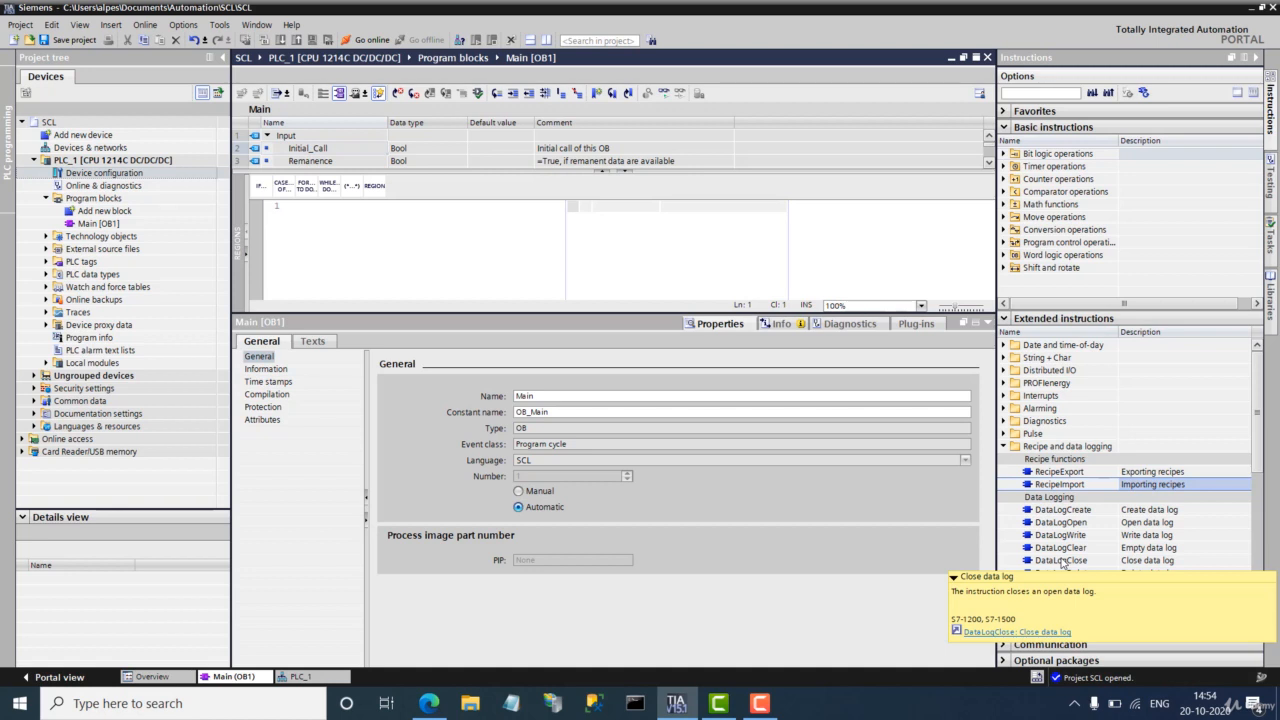
# Step: Close the DataLogClose info, collapse the folder and return to the PLC_1 device view
pyautogui.click(418, 260)
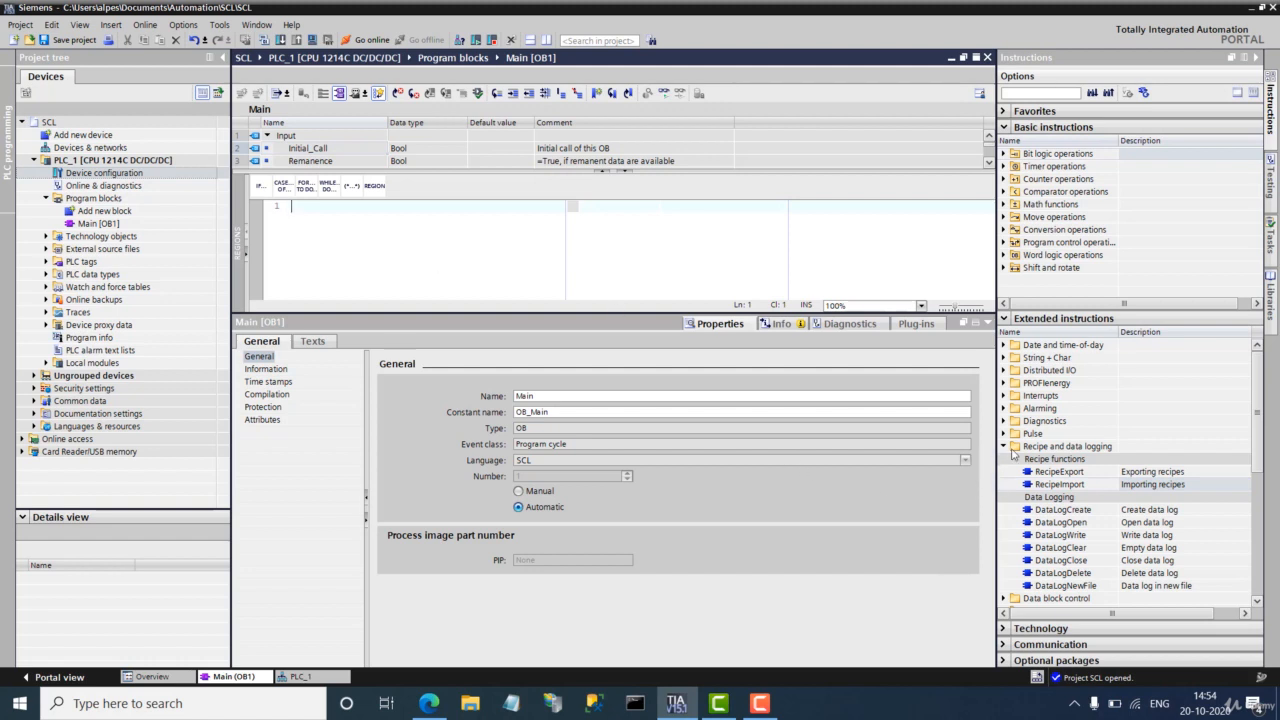
pyautogui.click(1003, 447)
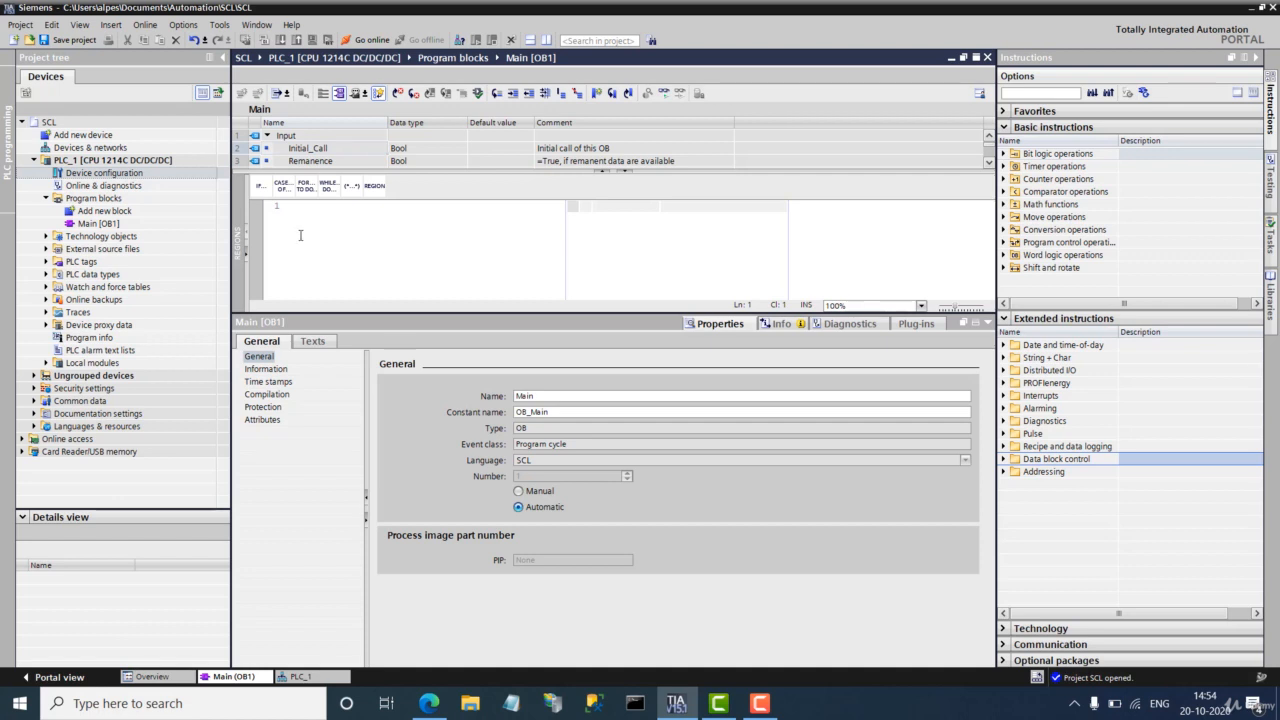
pyautogui.click(320, 676)
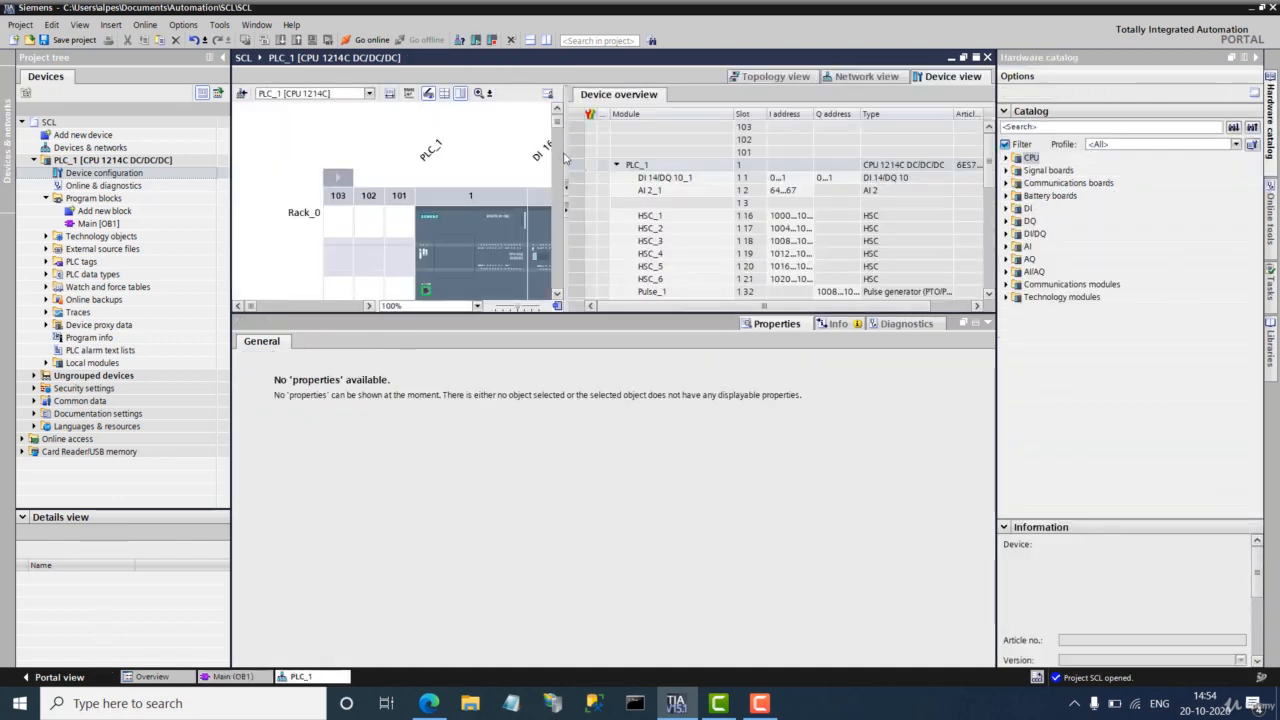
# Step: Check PLC_1's PROFINET interface: IP address 192.168.2.10 and web server access enabled
pyautogui.moveTo(565, 158); pyautogui.dragTo(853, 158)
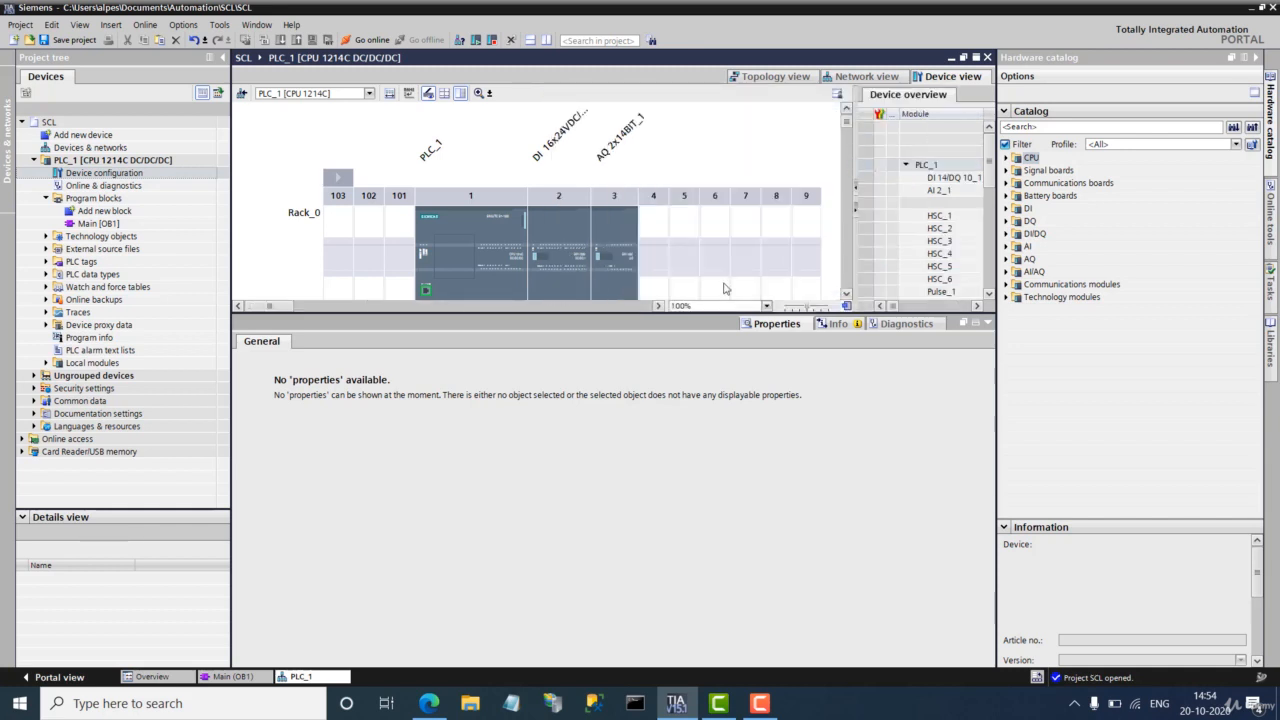
pyautogui.click(432, 148)
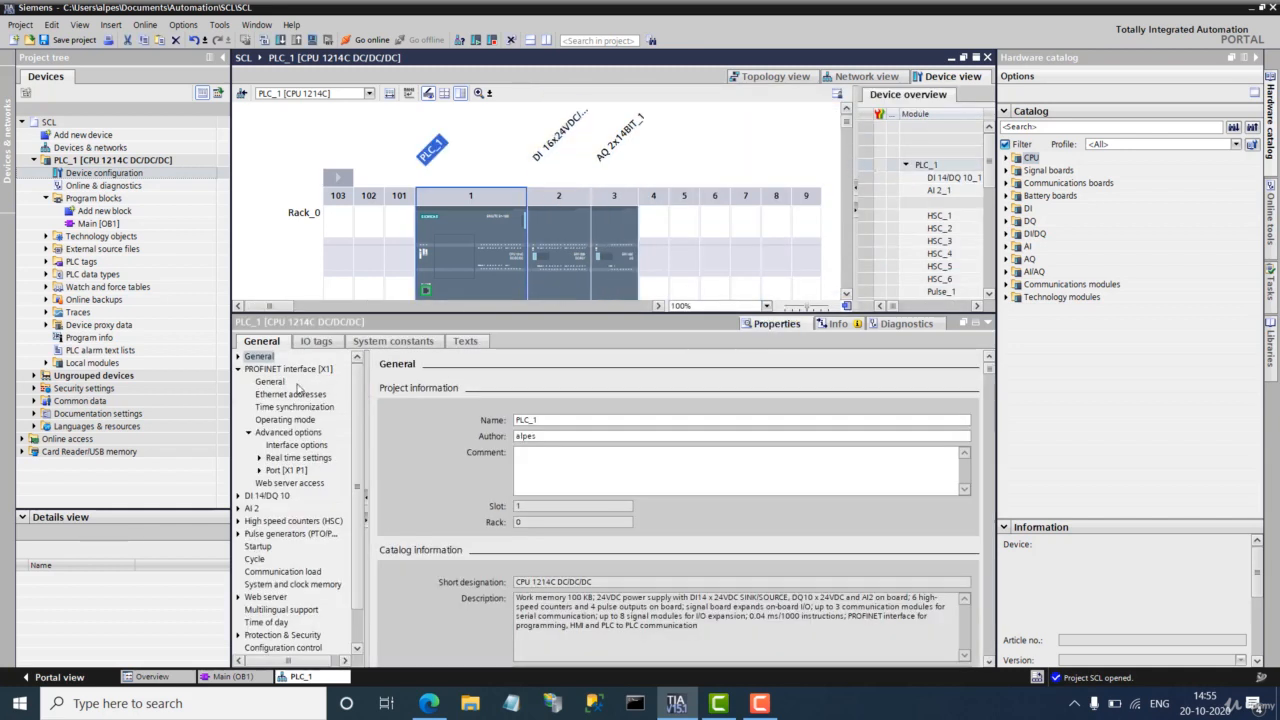
pyautogui.click(290, 395)
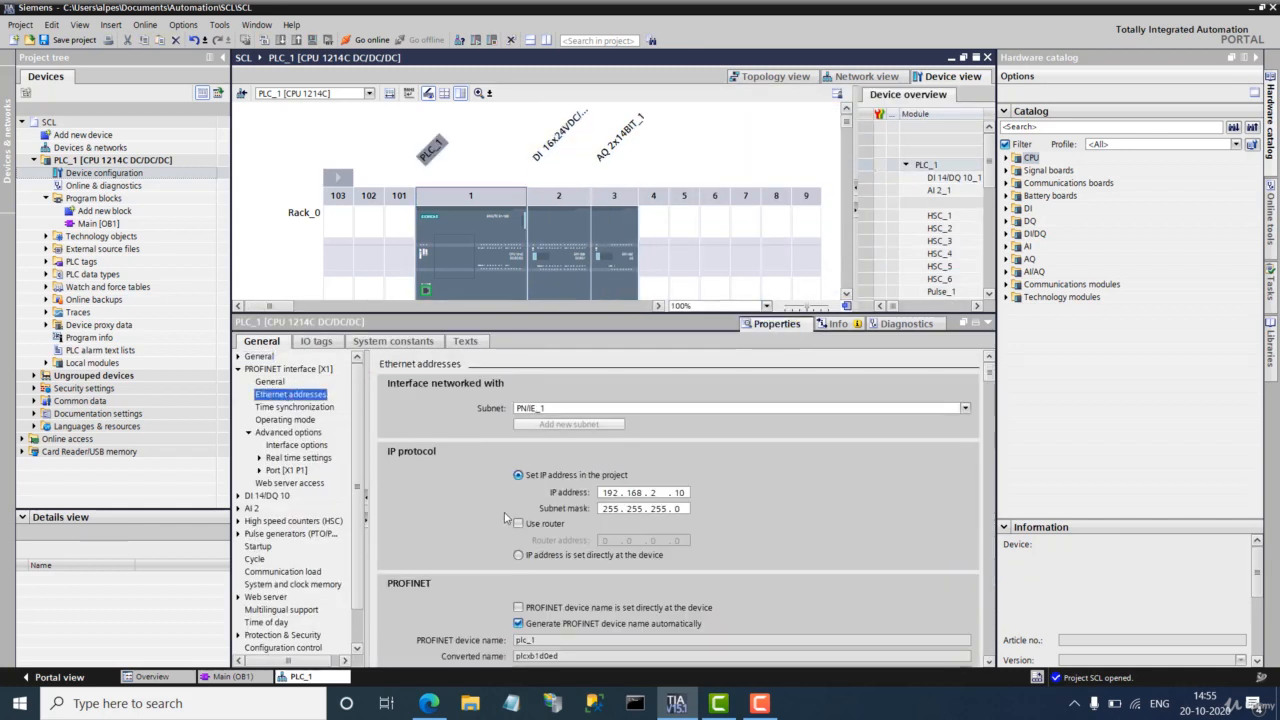
pyautogui.doubleClick(604, 493)
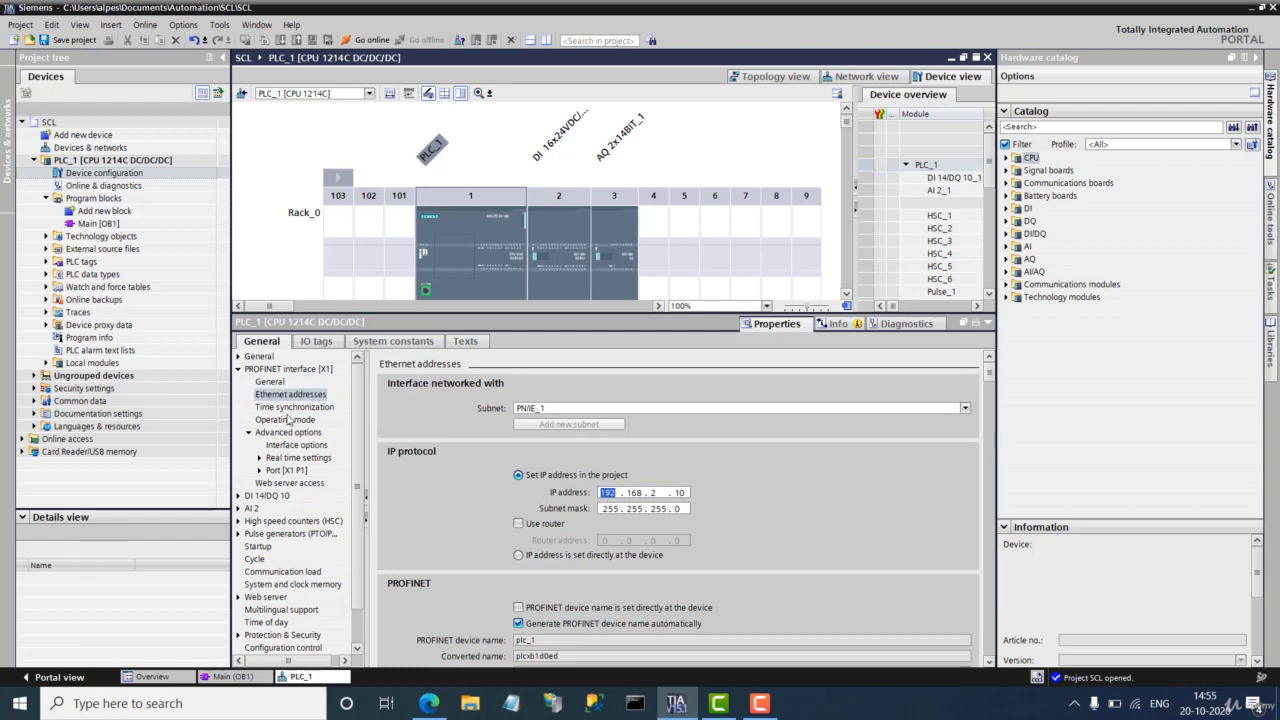
pyautogui.click(268, 373)
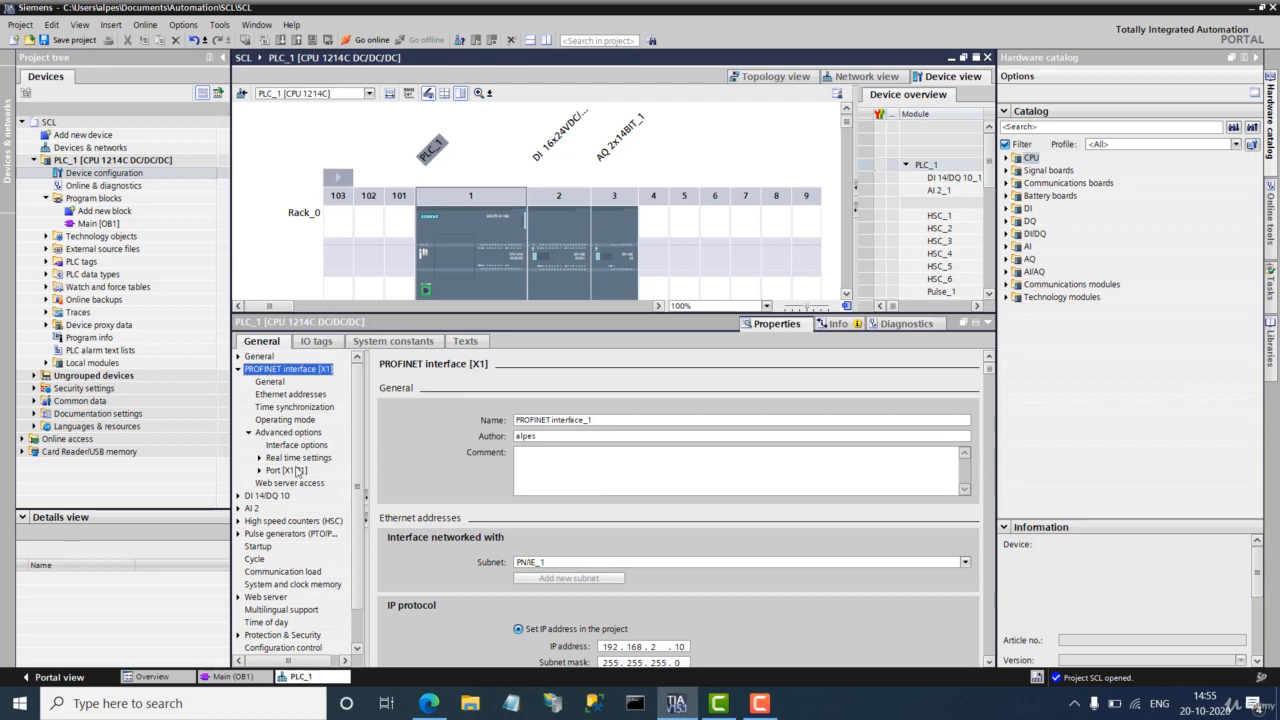
pyautogui.click(282, 485)
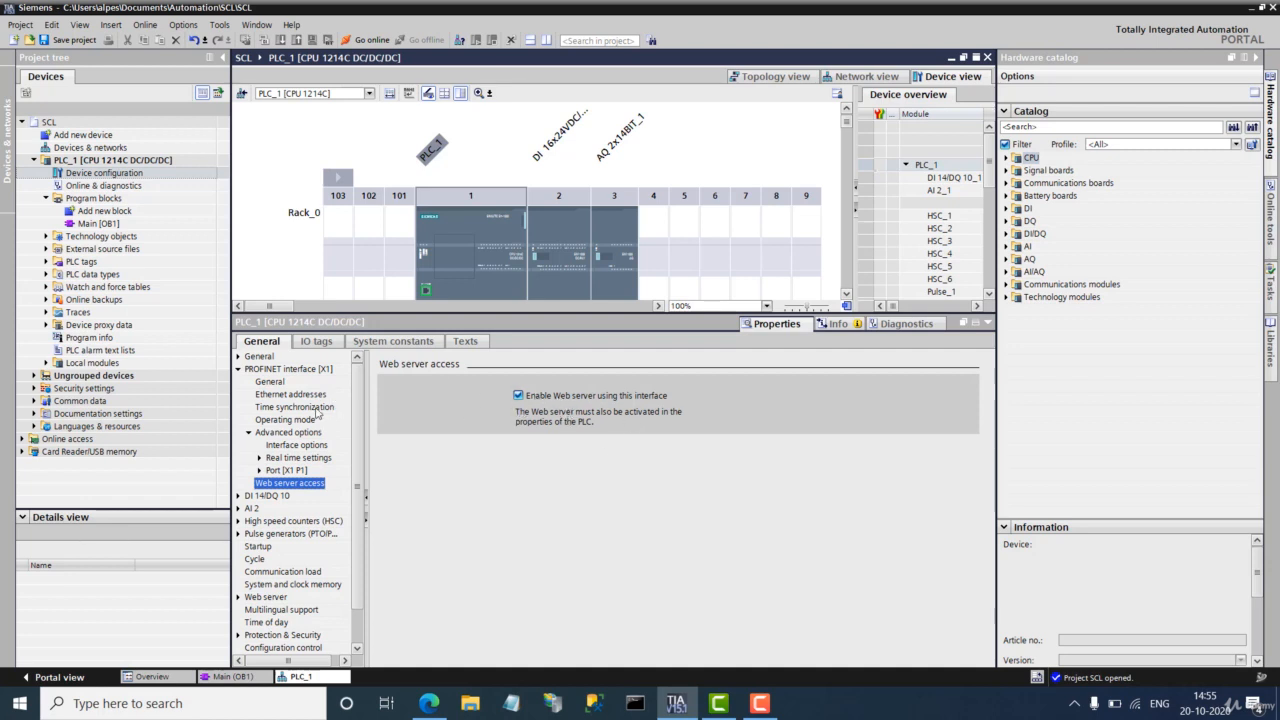
pyautogui.click(238, 370)
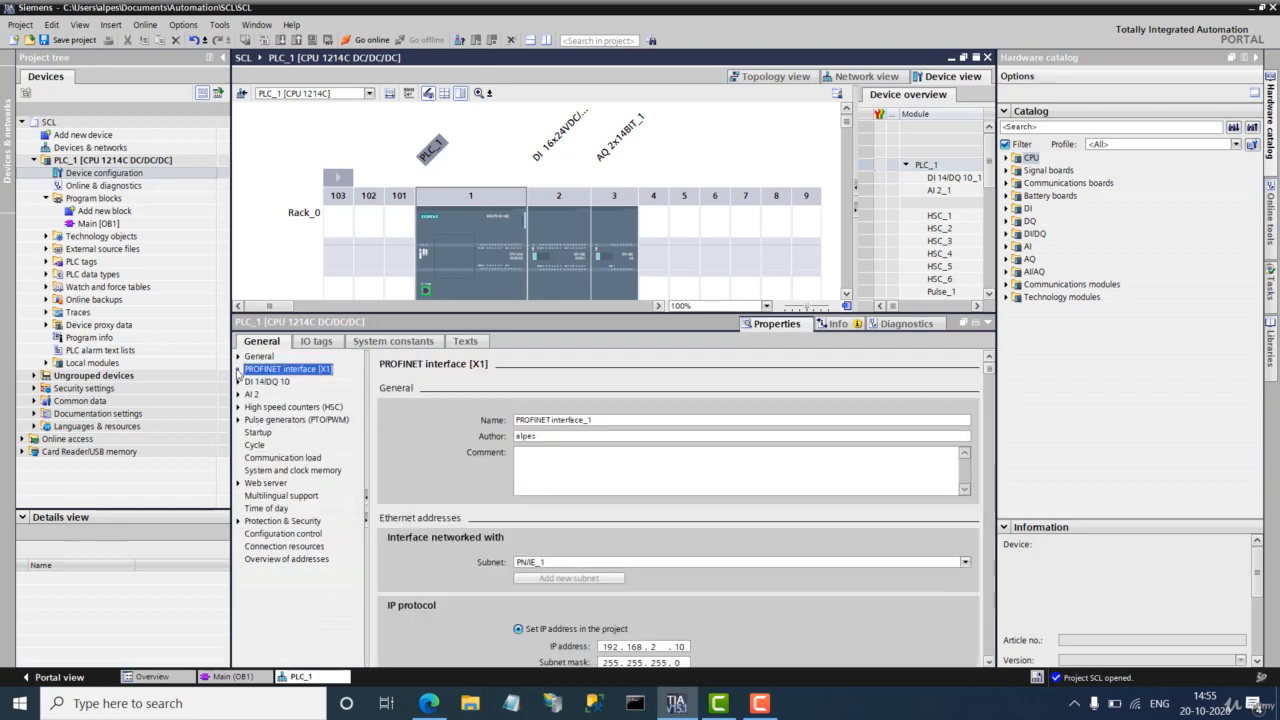
# Step: Set the PLC_1 web server update interval to 5 seconds
pyautogui.click(266, 483)
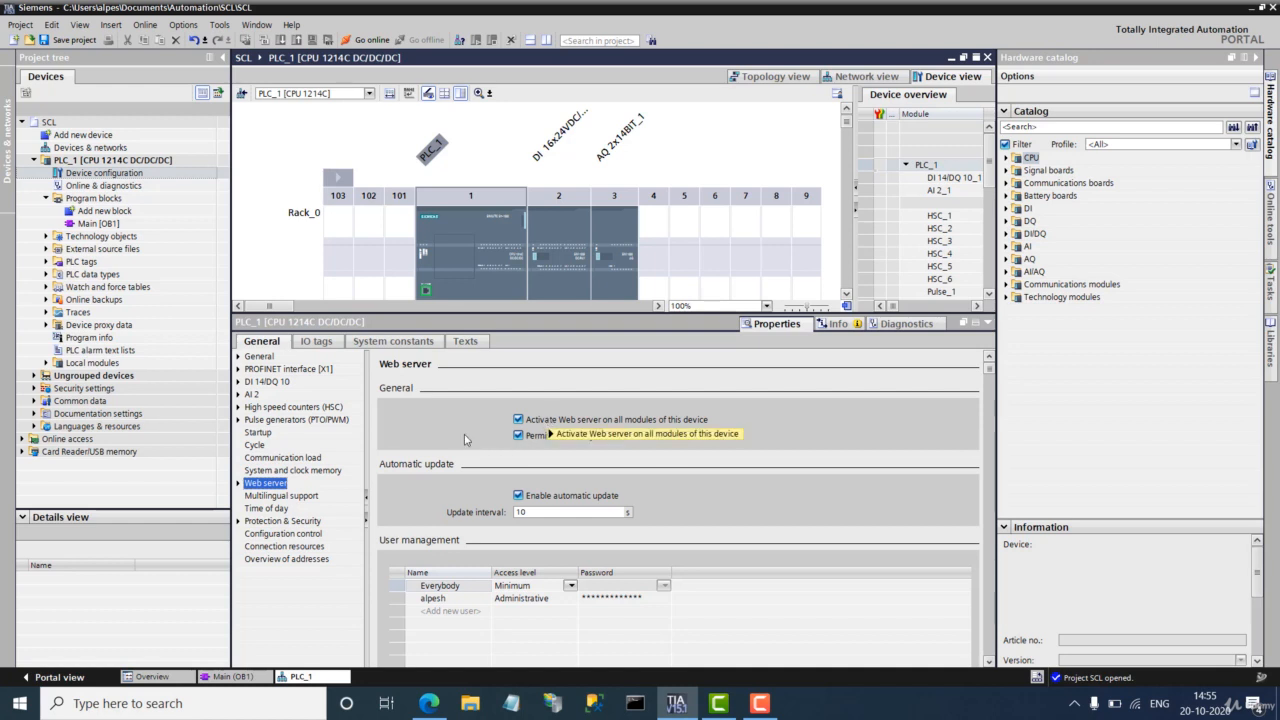
pyautogui.click(560, 456)
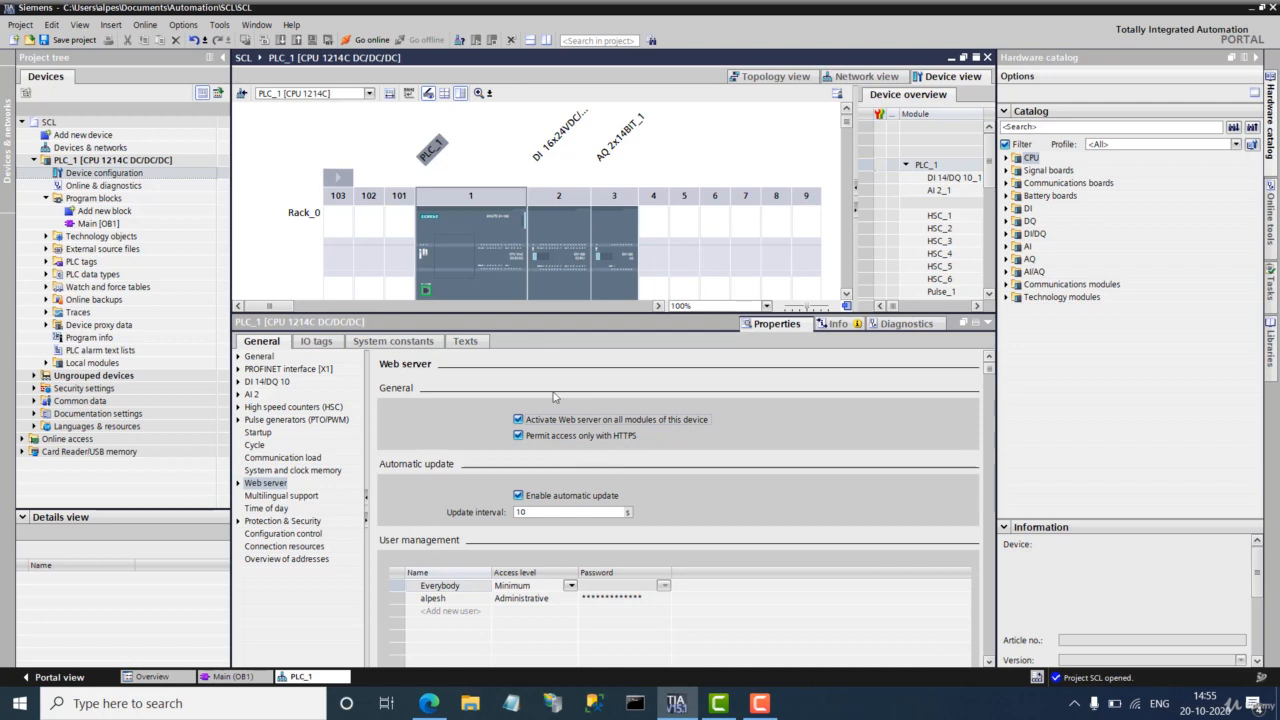
pyautogui.doubleClick(570, 513)
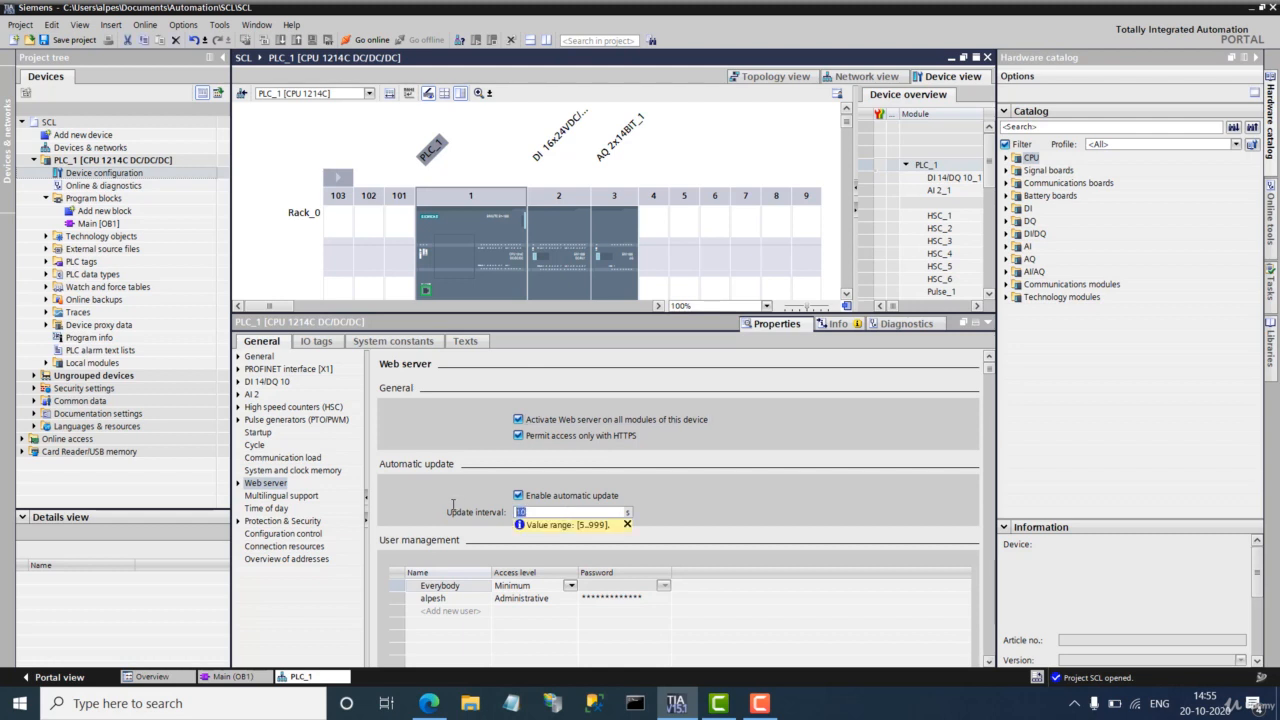
pyautogui.write('5')
pyautogui.press('Return')
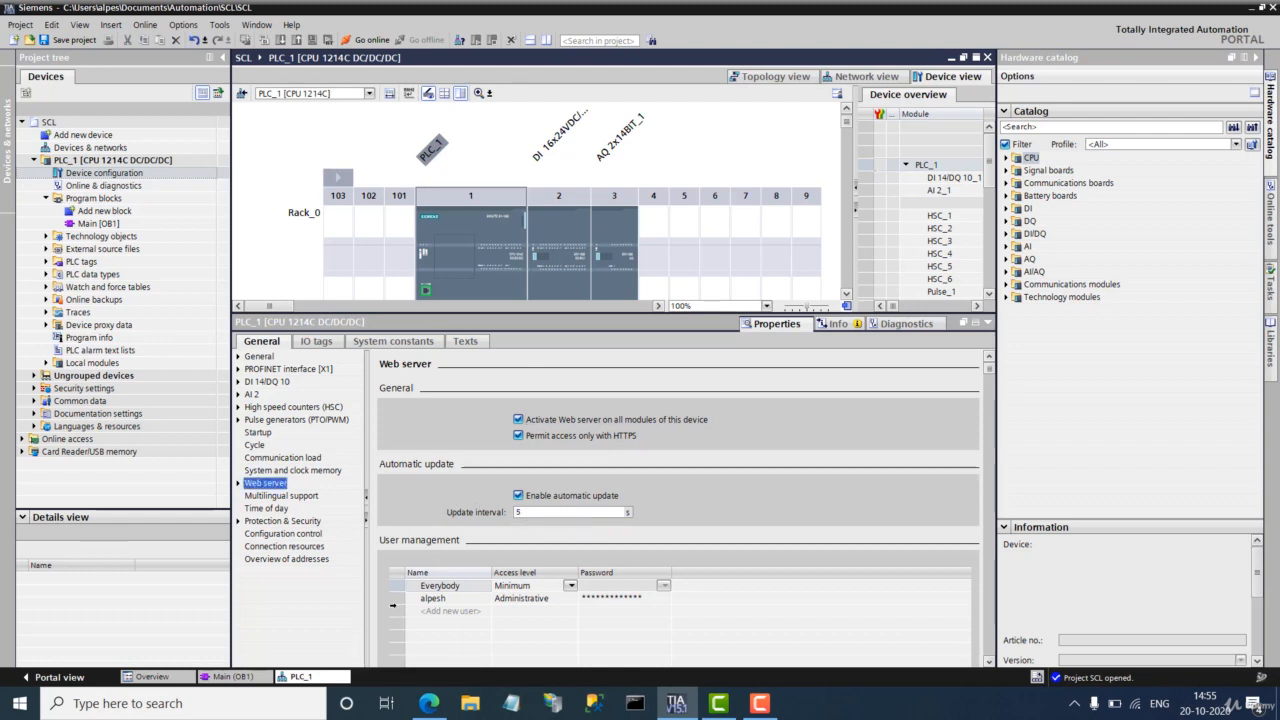
# Step: Select the Everybody user and open its access-level permissions list
pyautogui.click(391, 583)
pyautogui.click(391, 597)
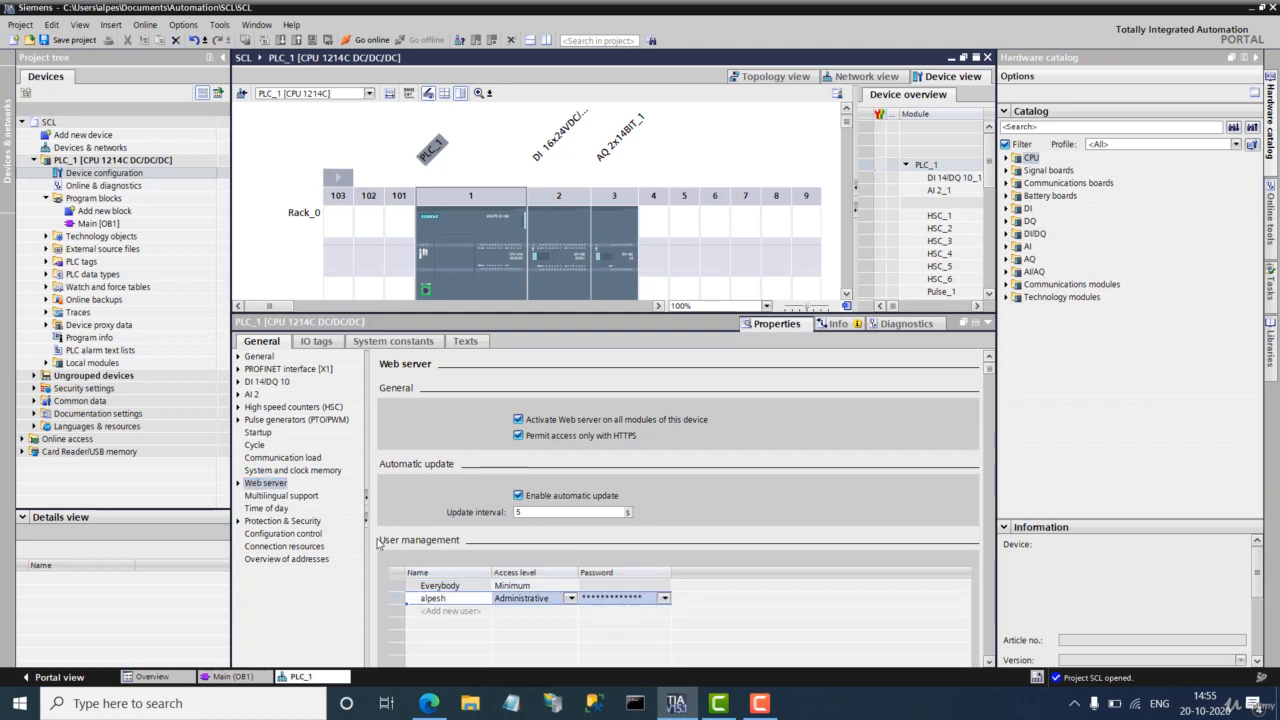
pyautogui.click(574, 586)
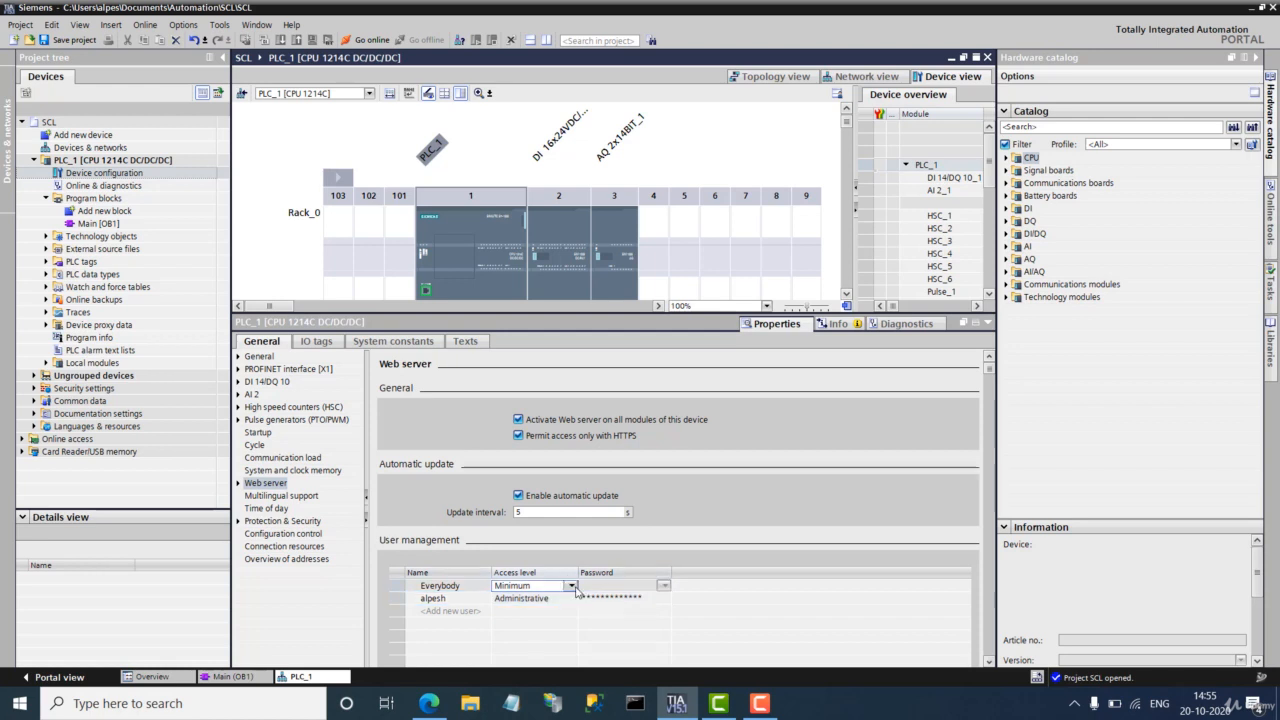
pyautogui.click(573, 587)
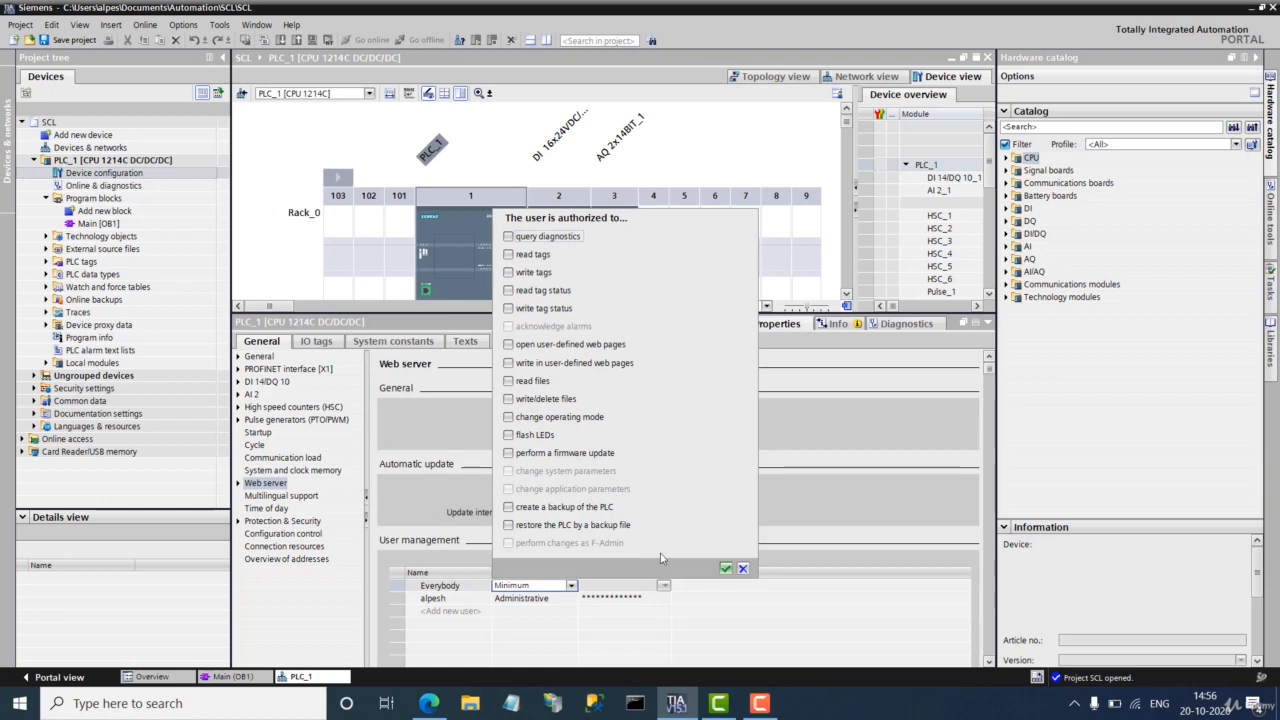
# Step: Give Everybody restricted rights: open and write user-defined pages, read files, flash LEDs
pyautogui.click(742, 567)
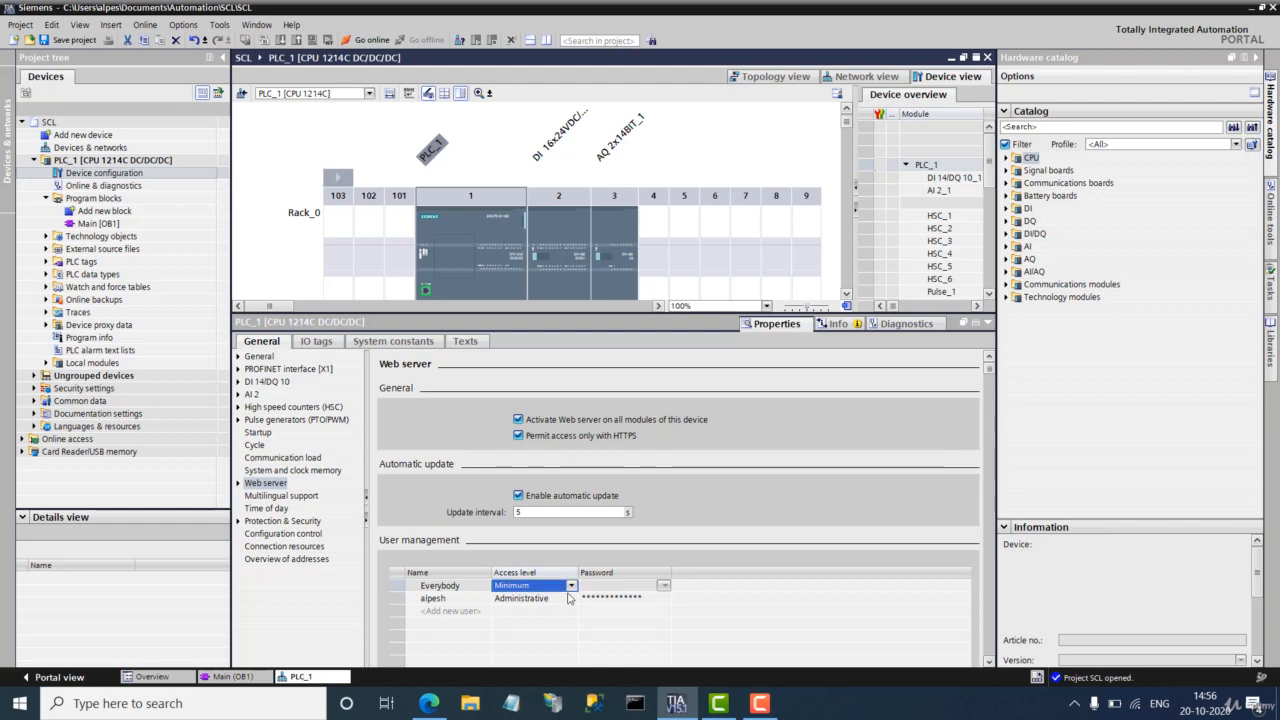
pyautogui.click(572, 586)
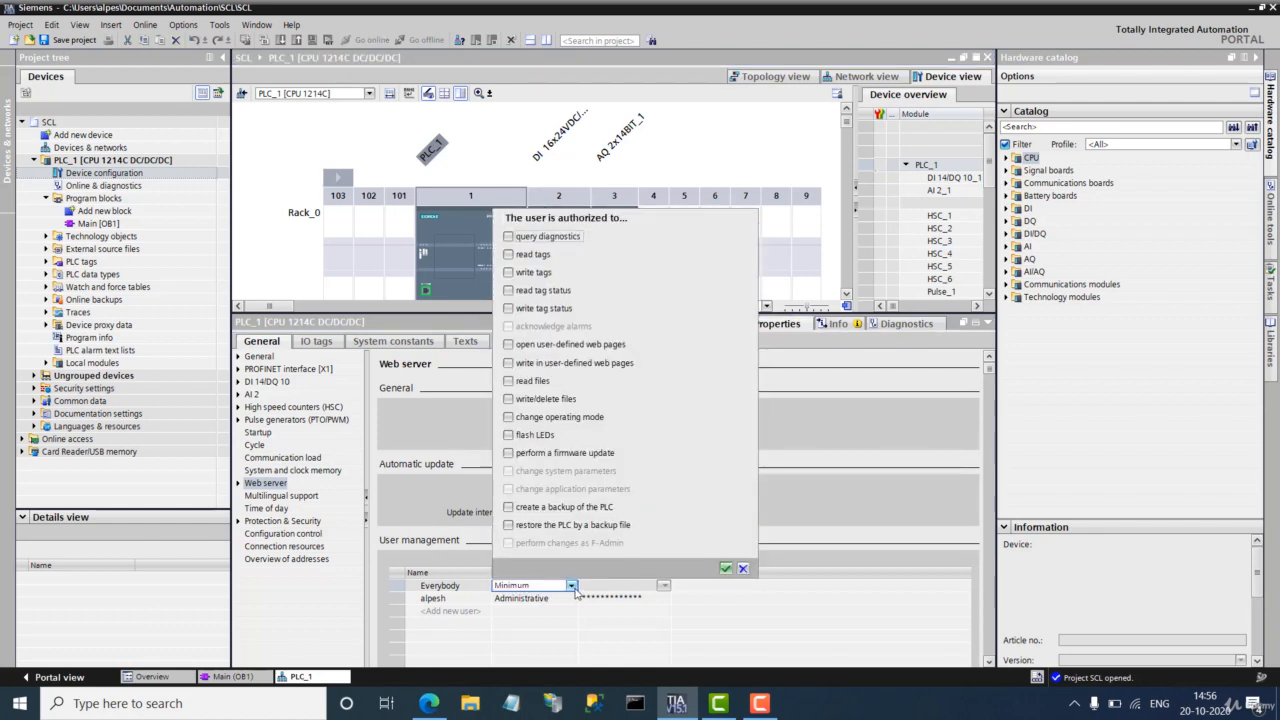
pyautogui.click(572, 587)
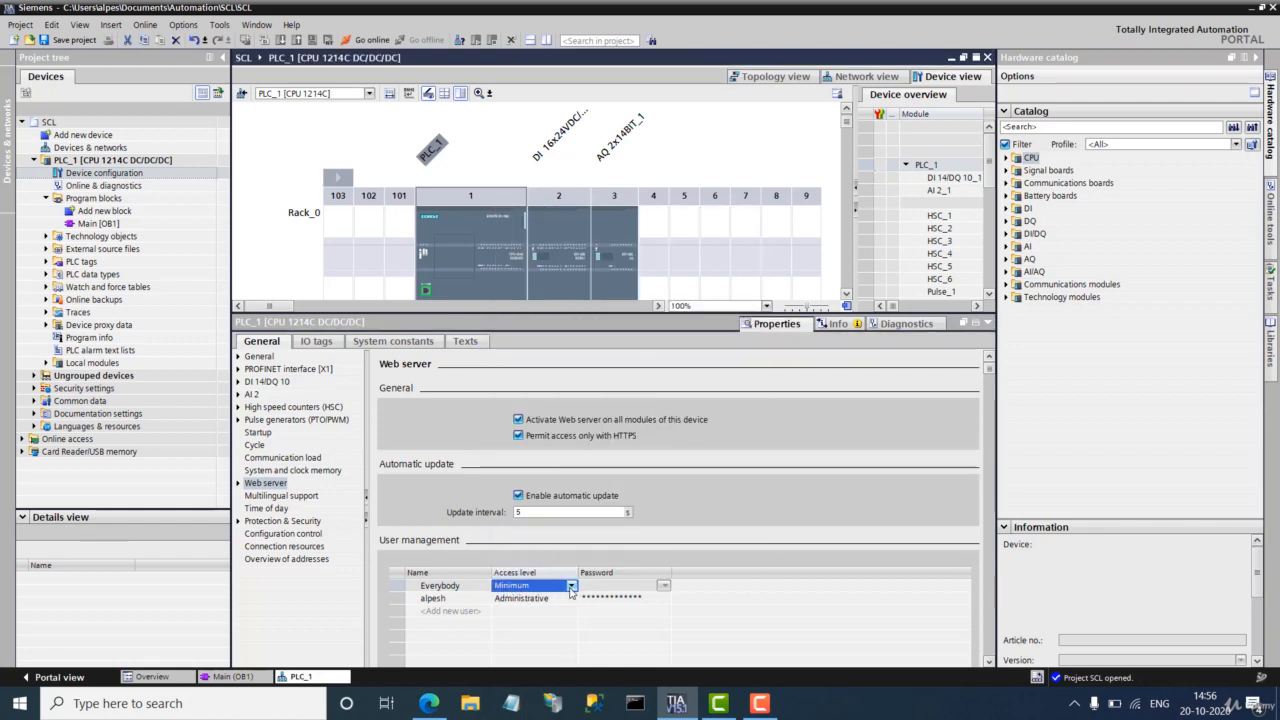
pyautogui.click(572, 586)
pyautogui.click(525, 344)
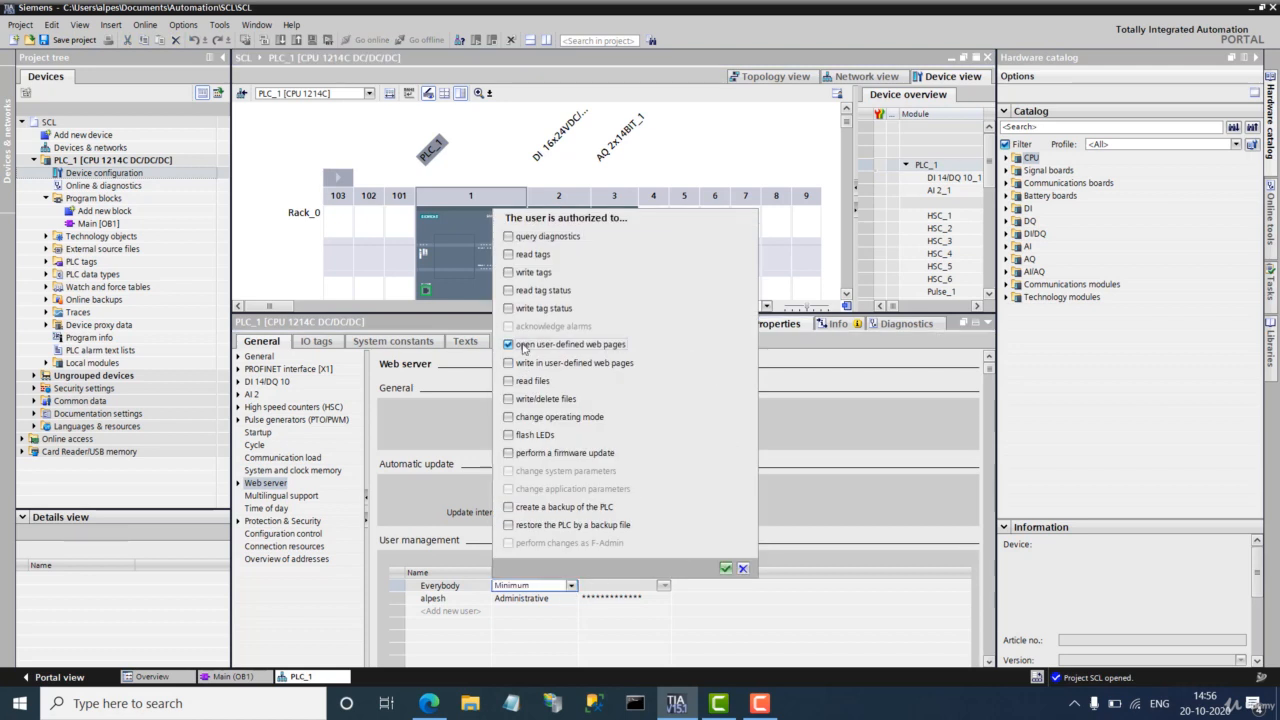
pyautogui.click(522, 363)
pyautogui.click(531, 383)
pyautogui.click(530, 434)
pyautogui.click(725, 568)
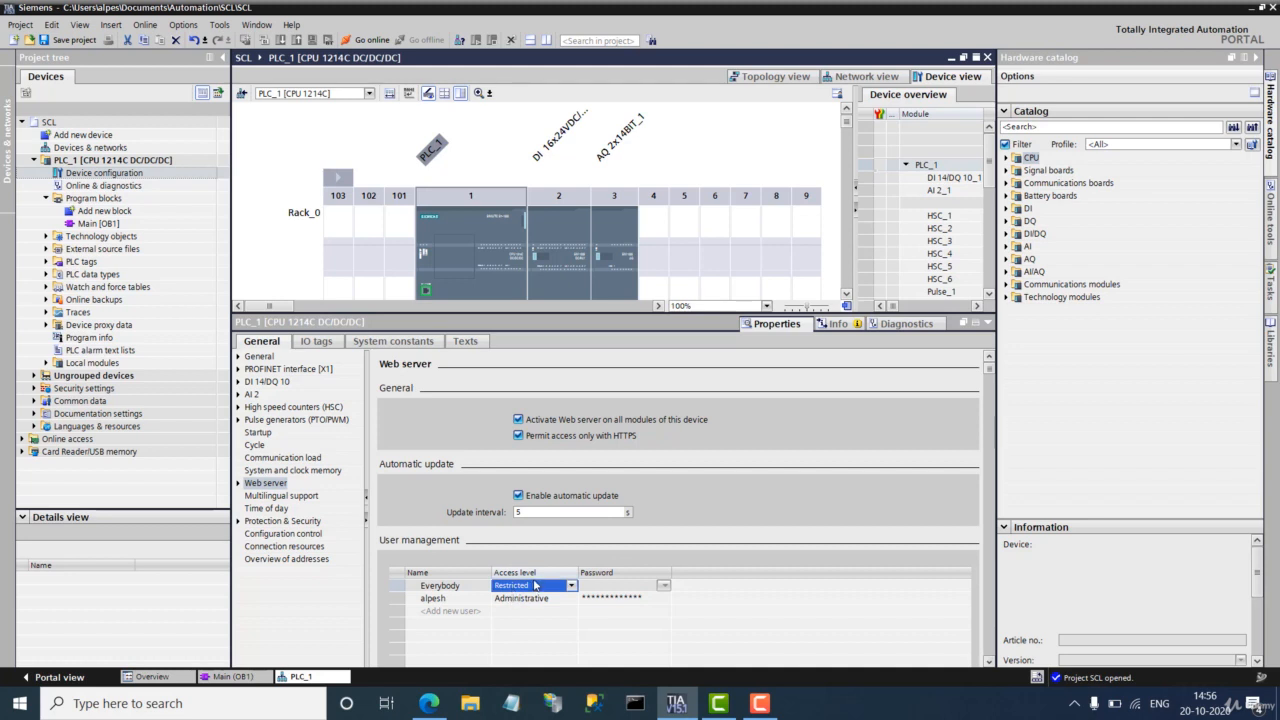
# Step: Confirm the administrative user's full permissions and set and confirm its new password
pyautogui.click(565, 600)
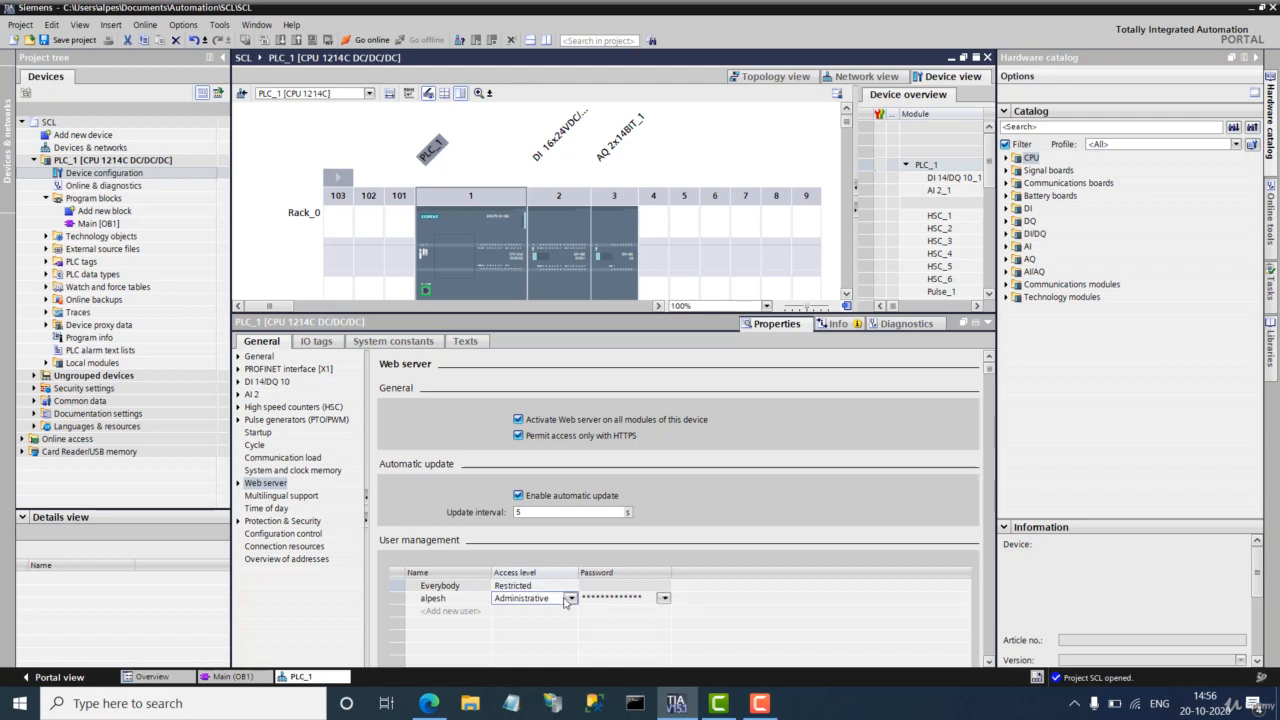
pyautogui.click(570, 598)
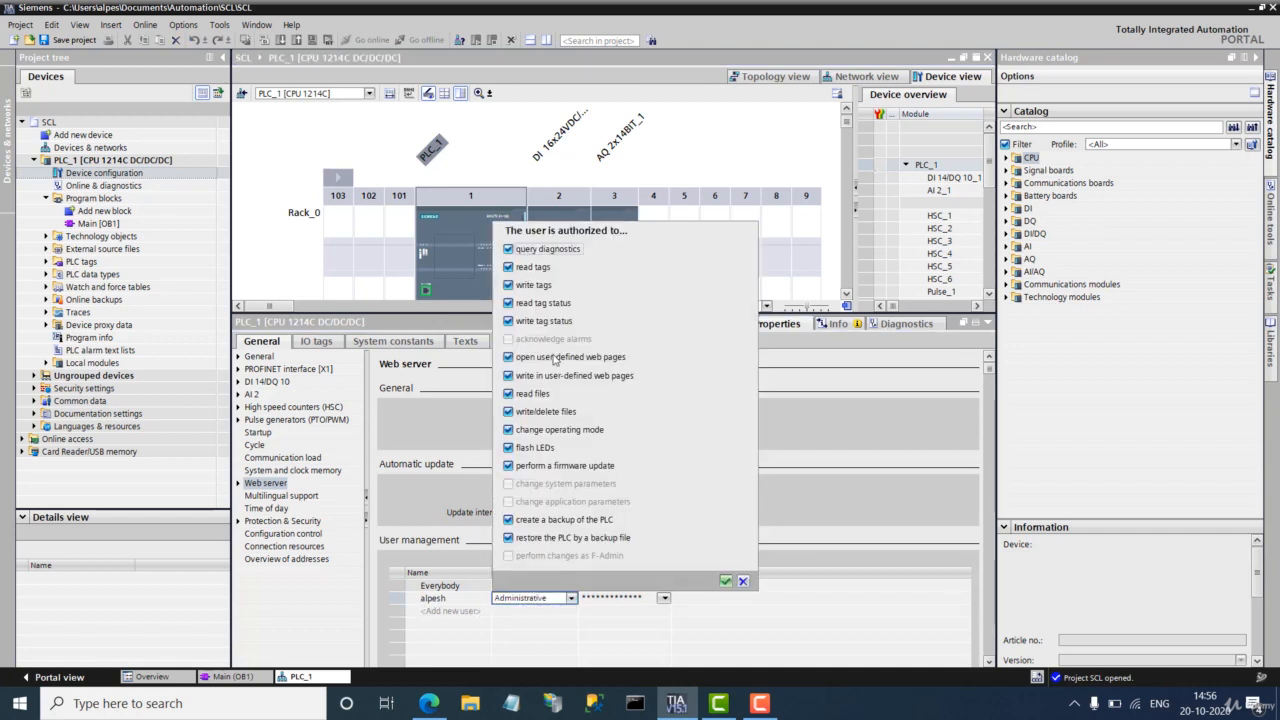
pyautogui.click(726, 581)
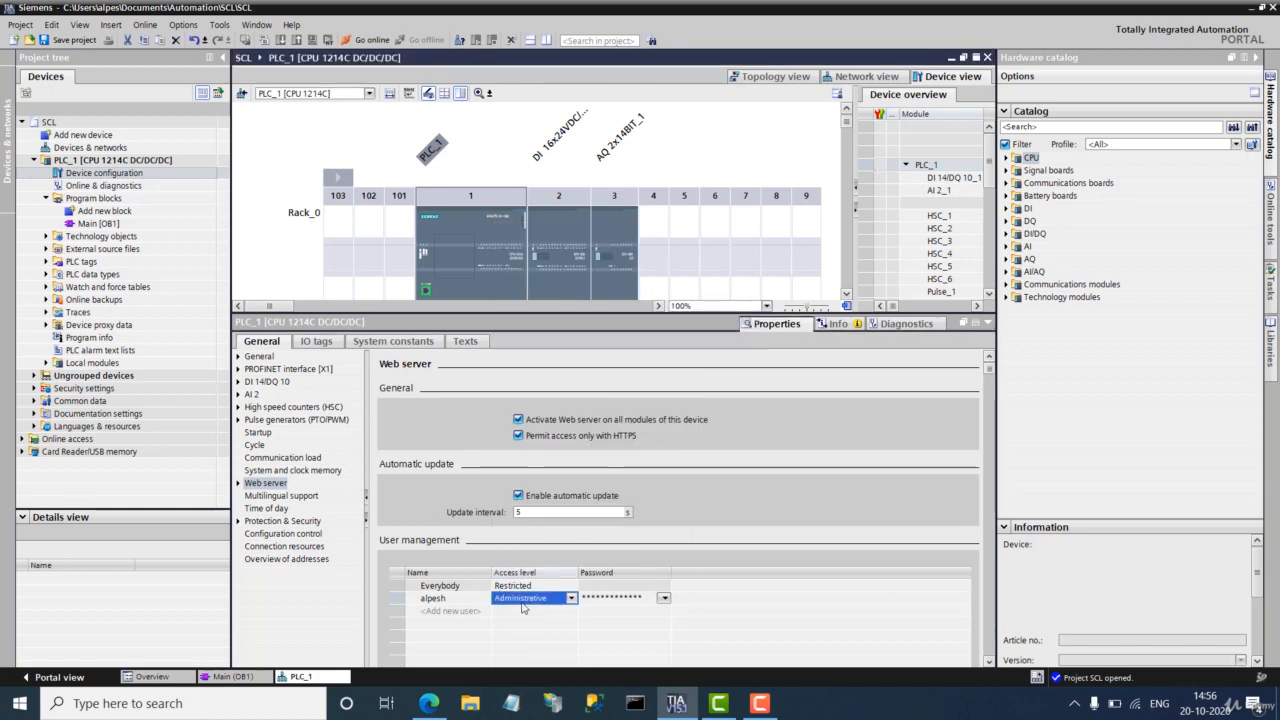
pyautogui.click(596, 598)
pyautogui.click(663, 598)
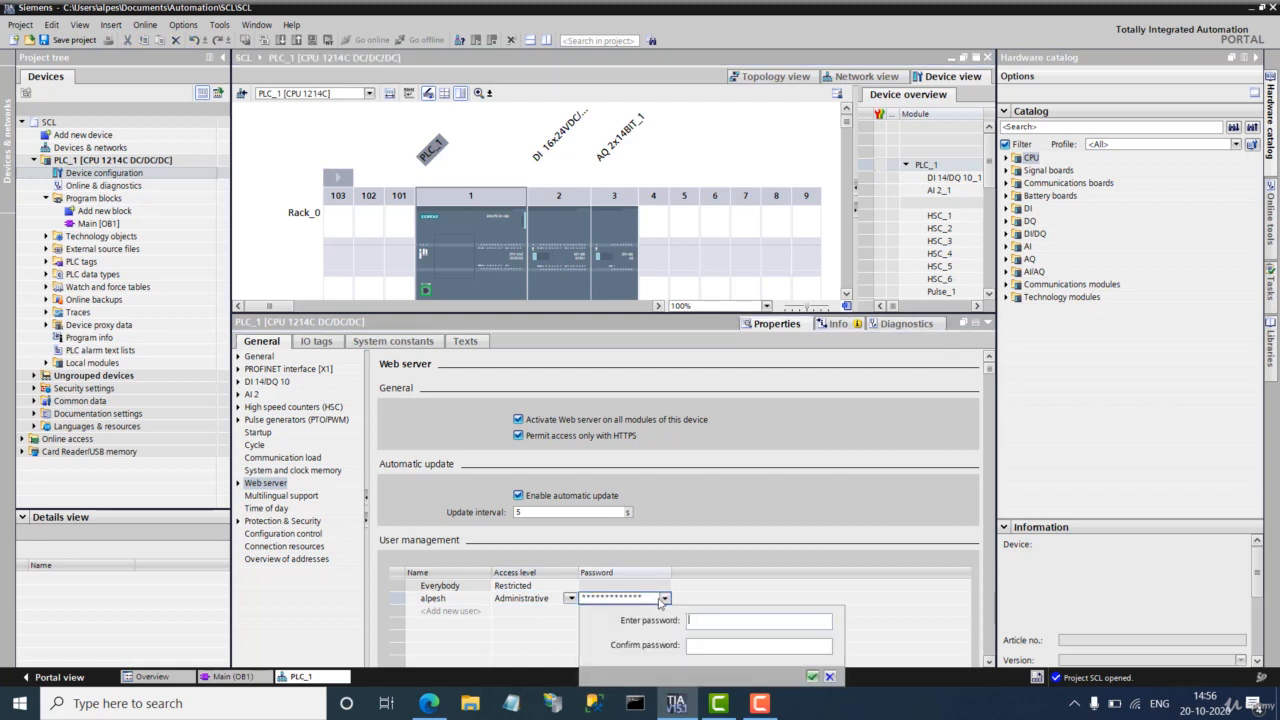
pyautogui.write('a')
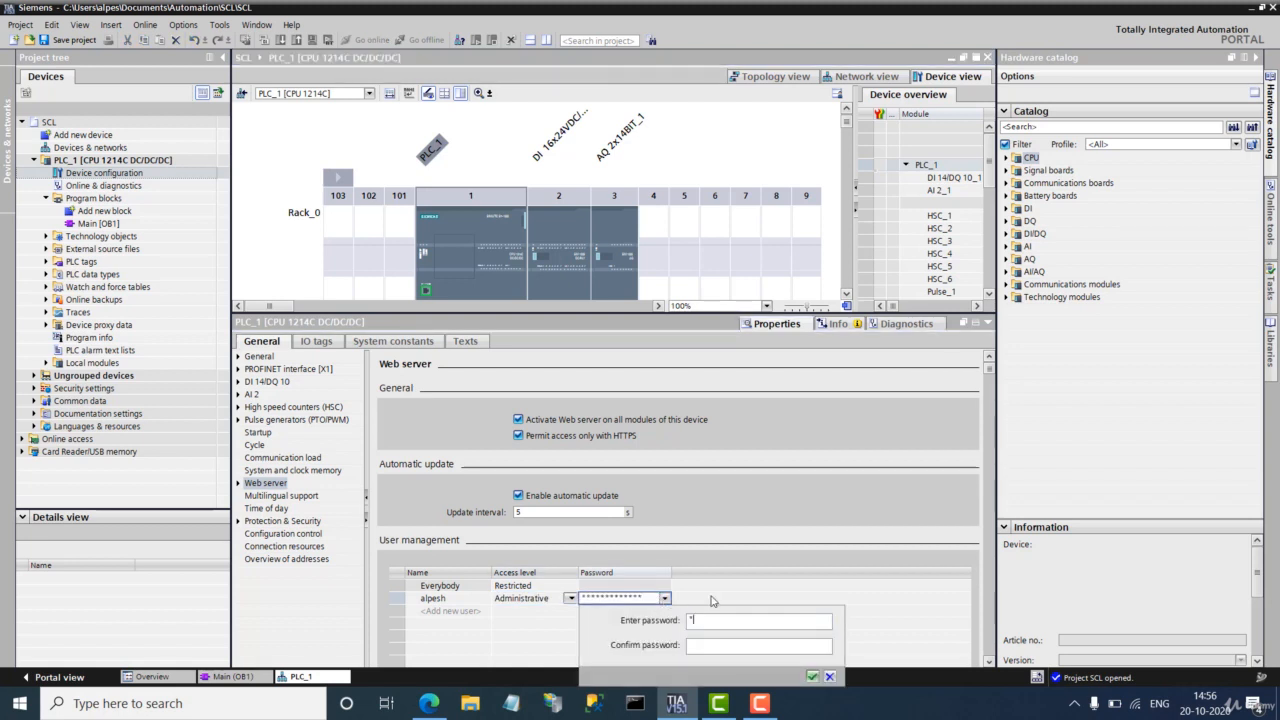
pyautogui.write('dmin')
pyautogui.click(765, 642)
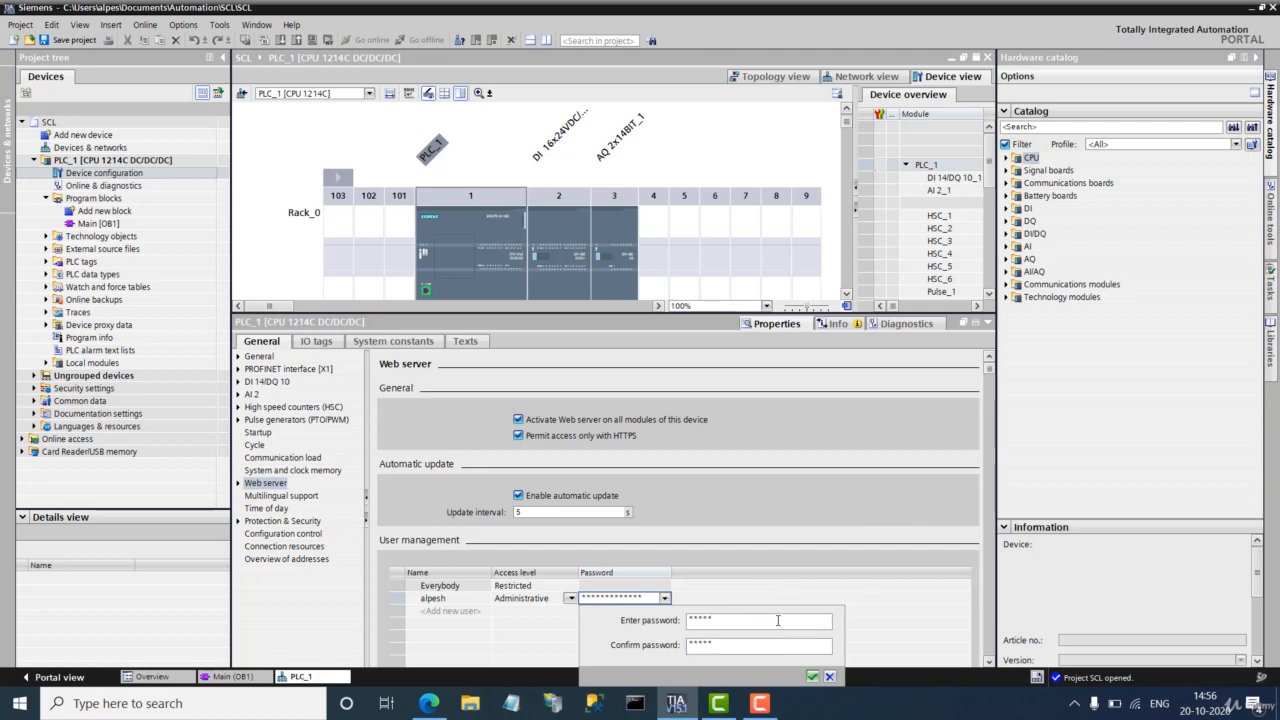
pyautogui.click(812, 676)
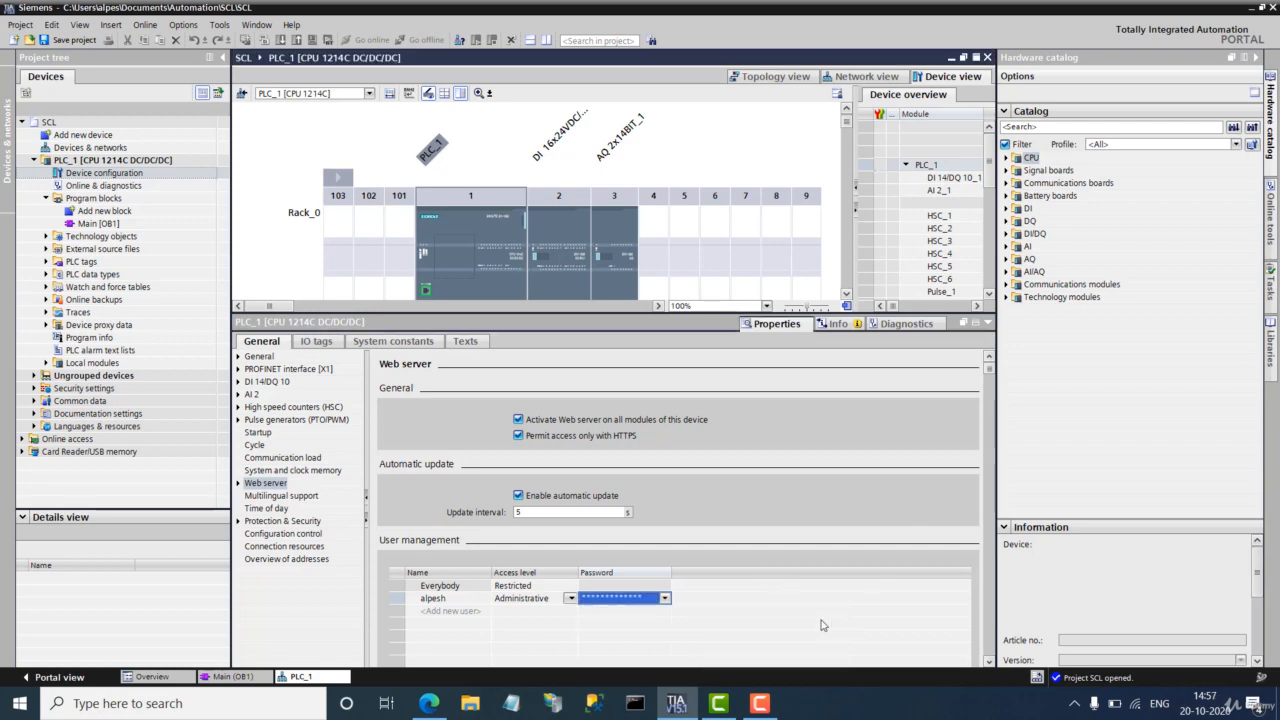
pyautogui.click(90, 163)
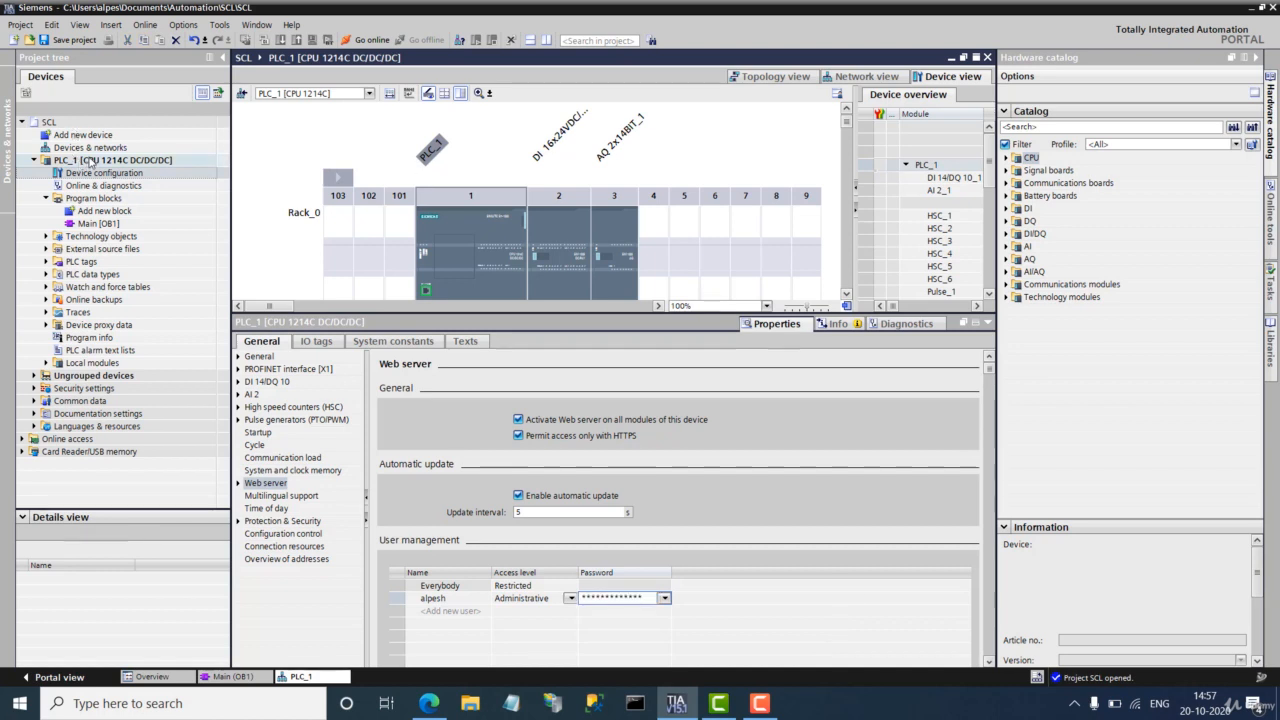
# Step: Download the configuration to PLC_1 with 0 errors and 0 warnings, restarting the PLC
pyautogui.click(266, 41)
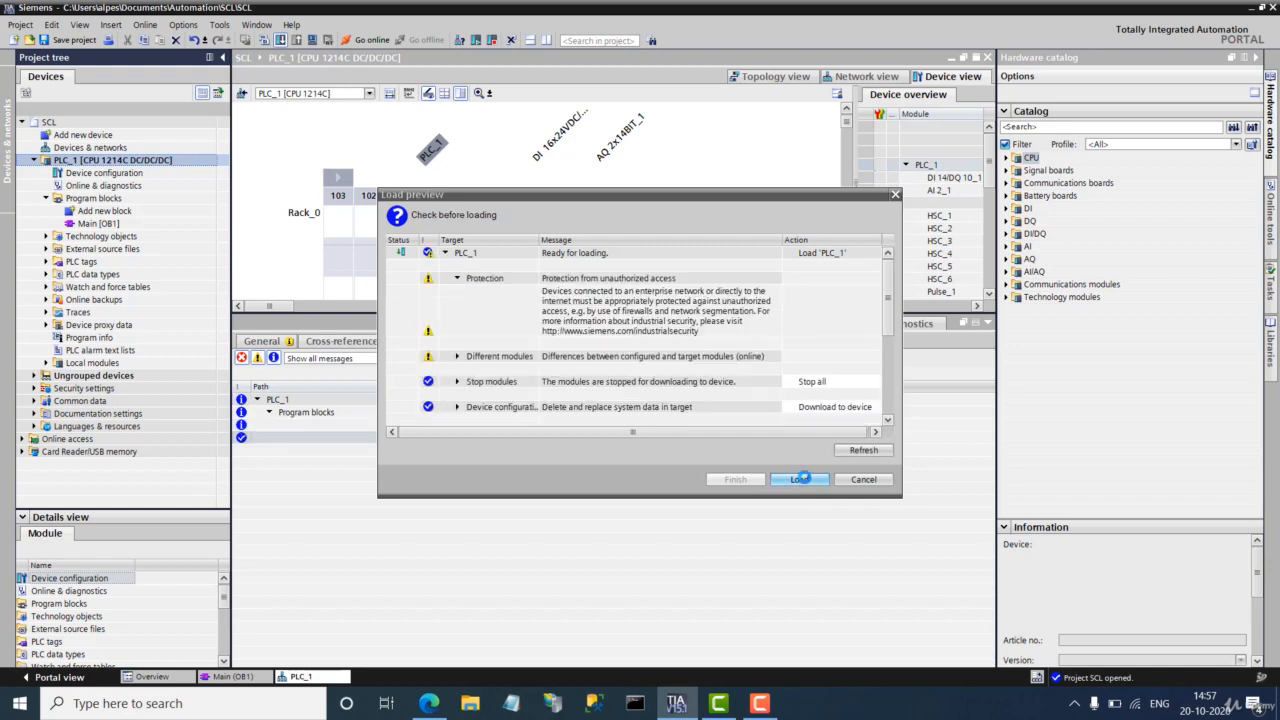
pyautogui.click(800, 479)
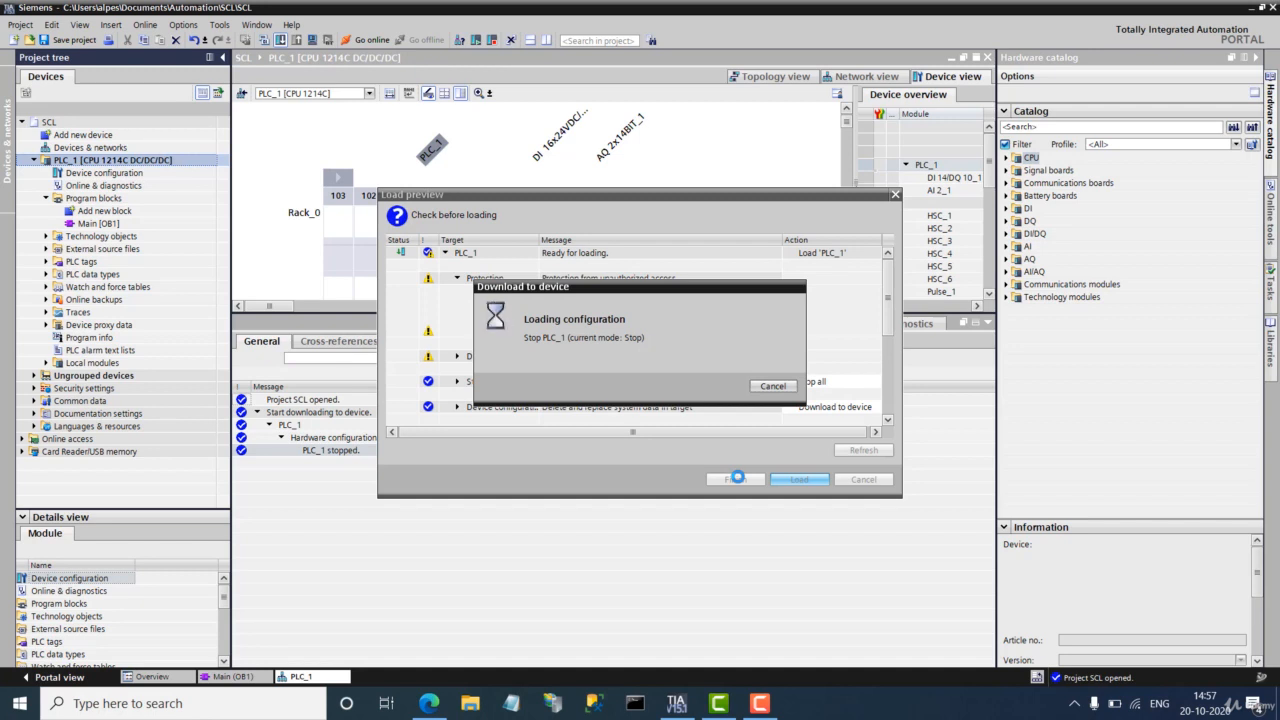
pyautogui.click(735, 479)
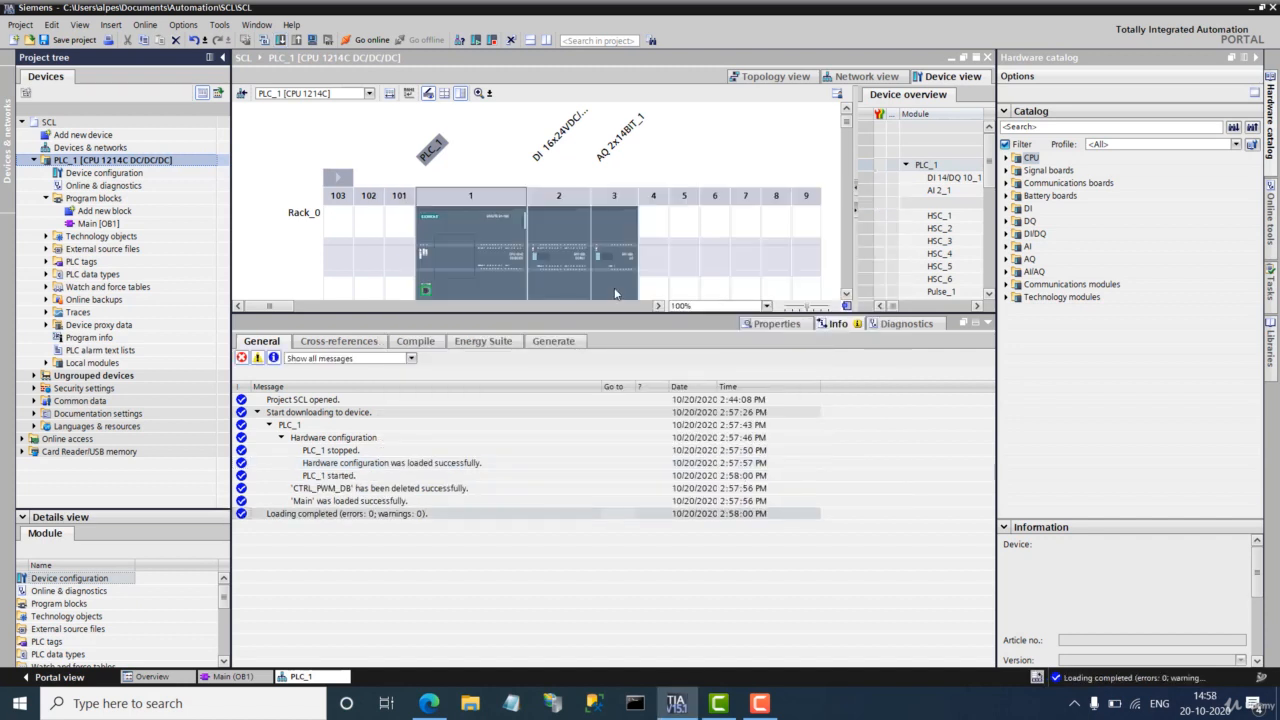
# Step: Search Windows for 'in' and launch Internet Explorer
pyautogui.click(209, 703)
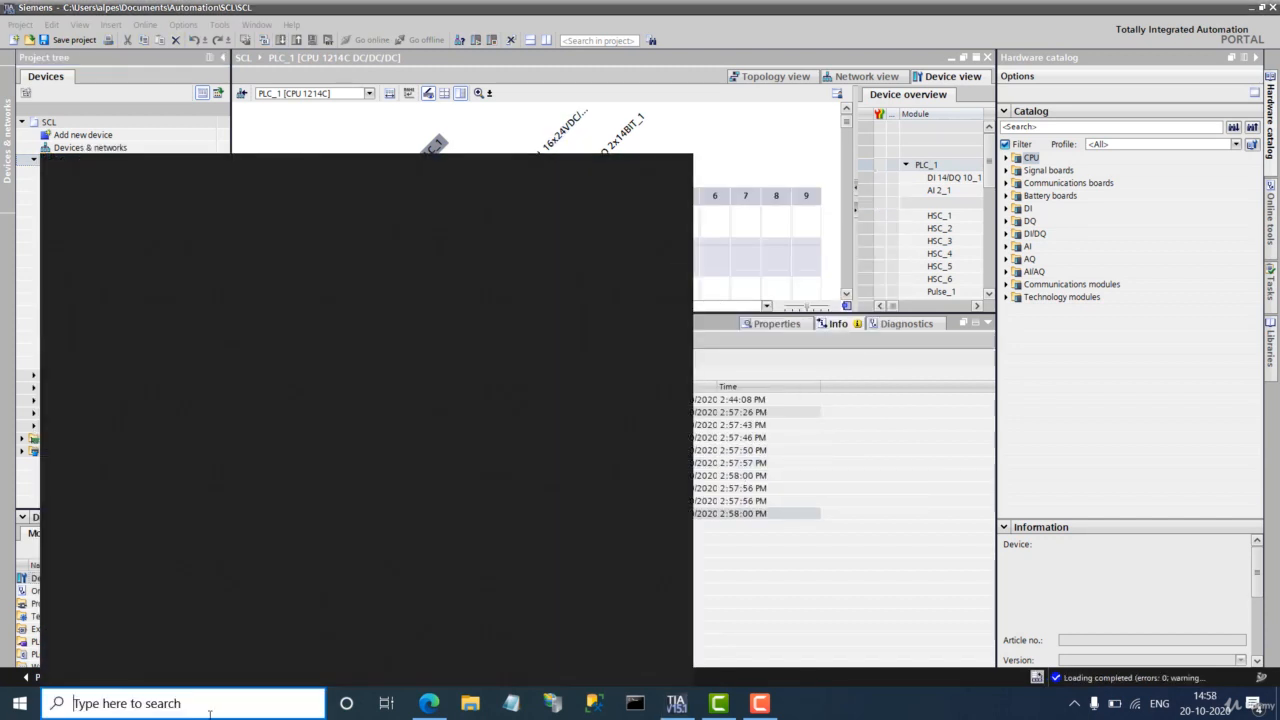
pyautogui.write('in')
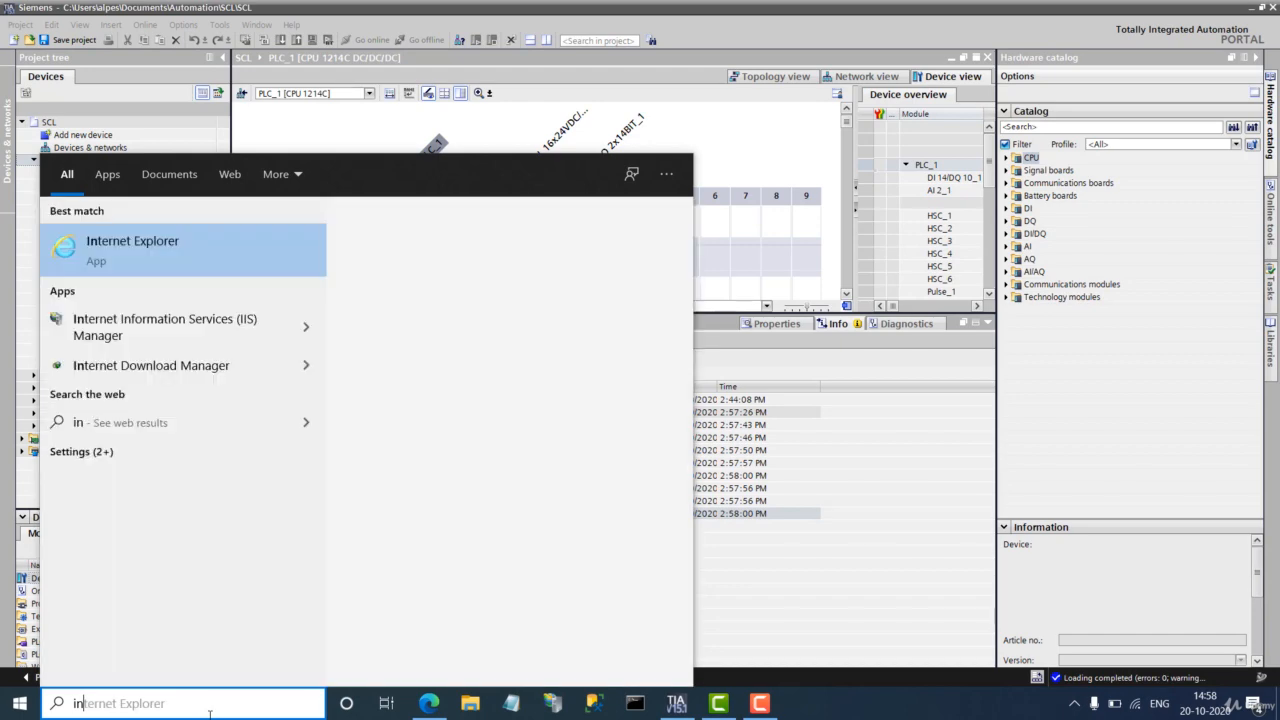
pyautogui.click(110, 246)
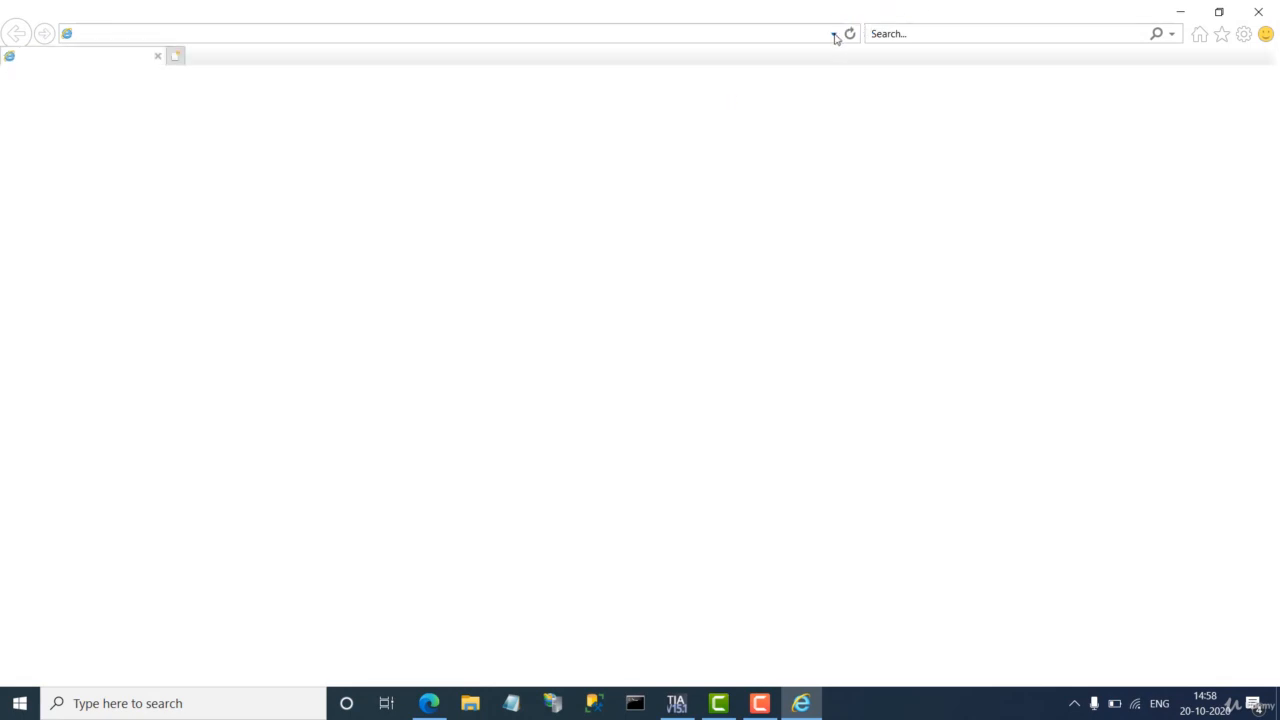
pyautogui.click(834, 34)
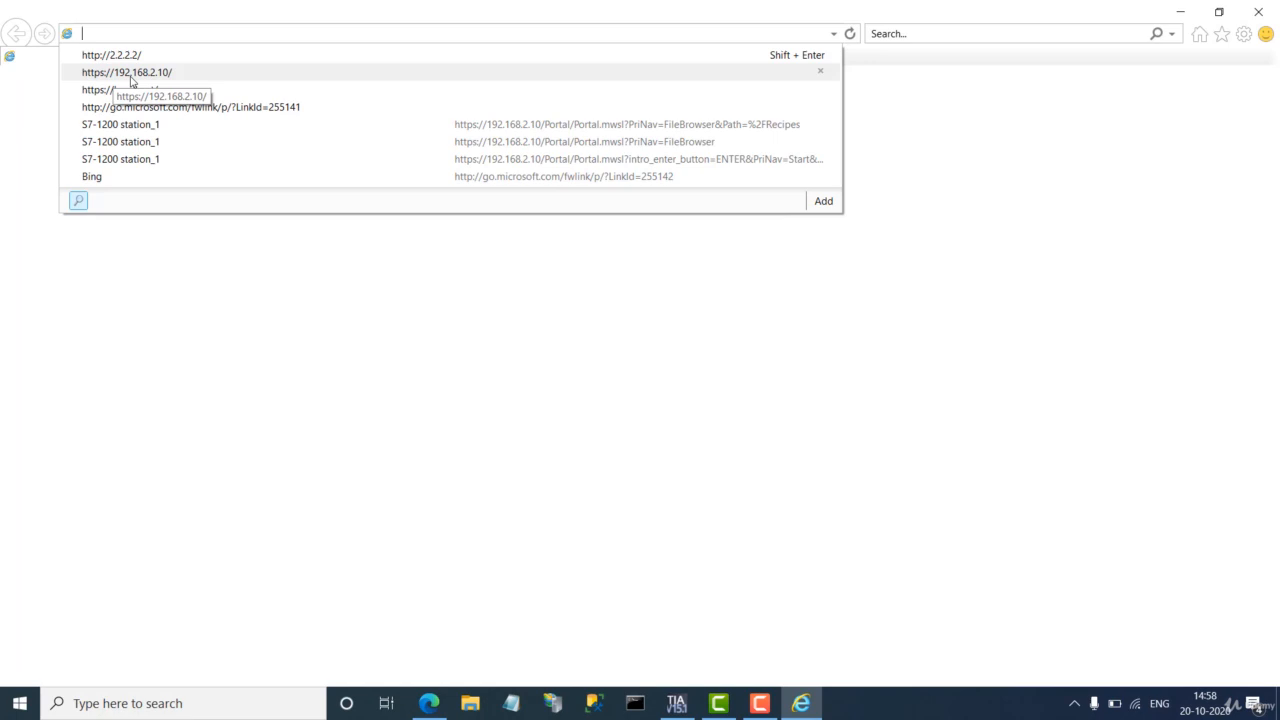
pyautogui.click(130, 76)
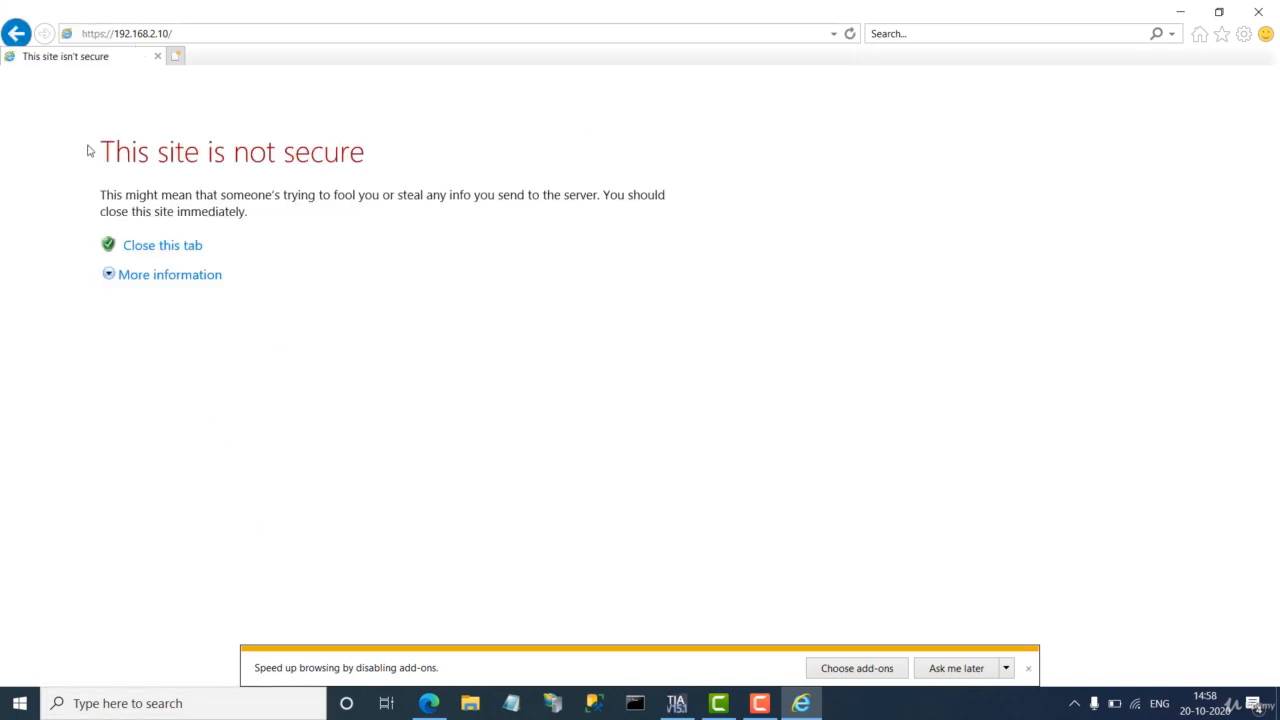
pyautogui.click(141, 281)
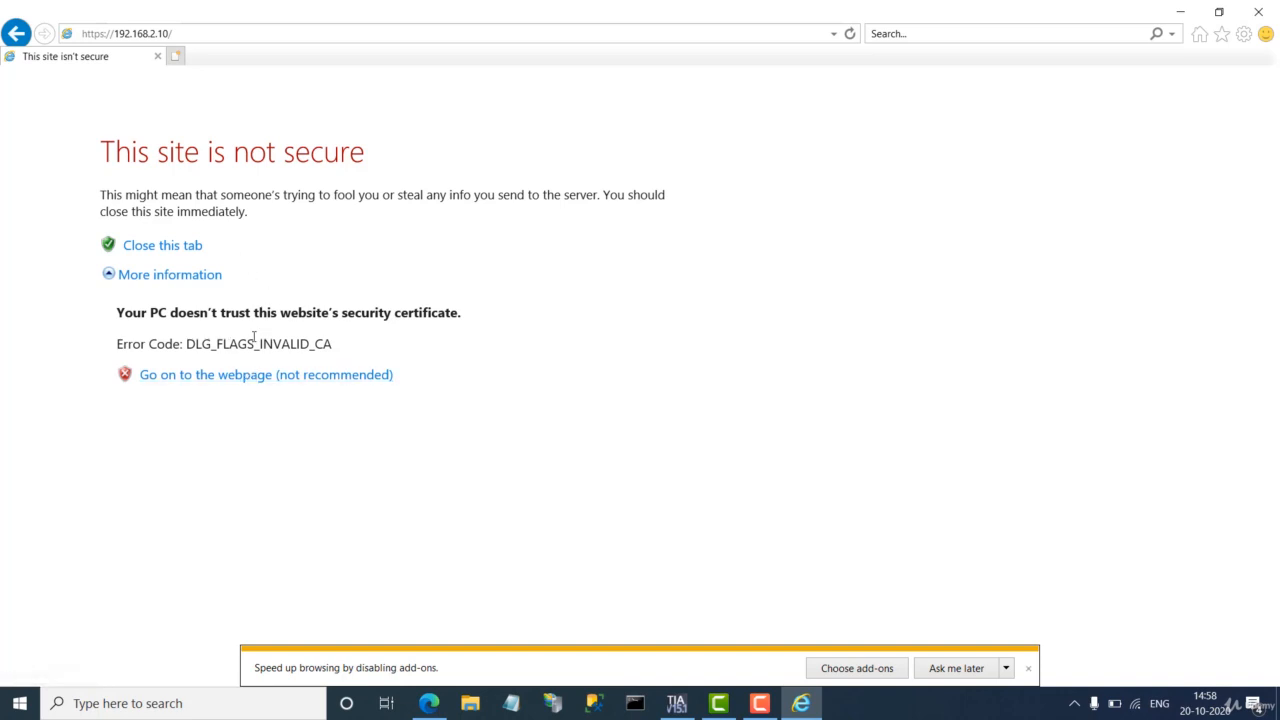
pyautogui.click(370, 384)
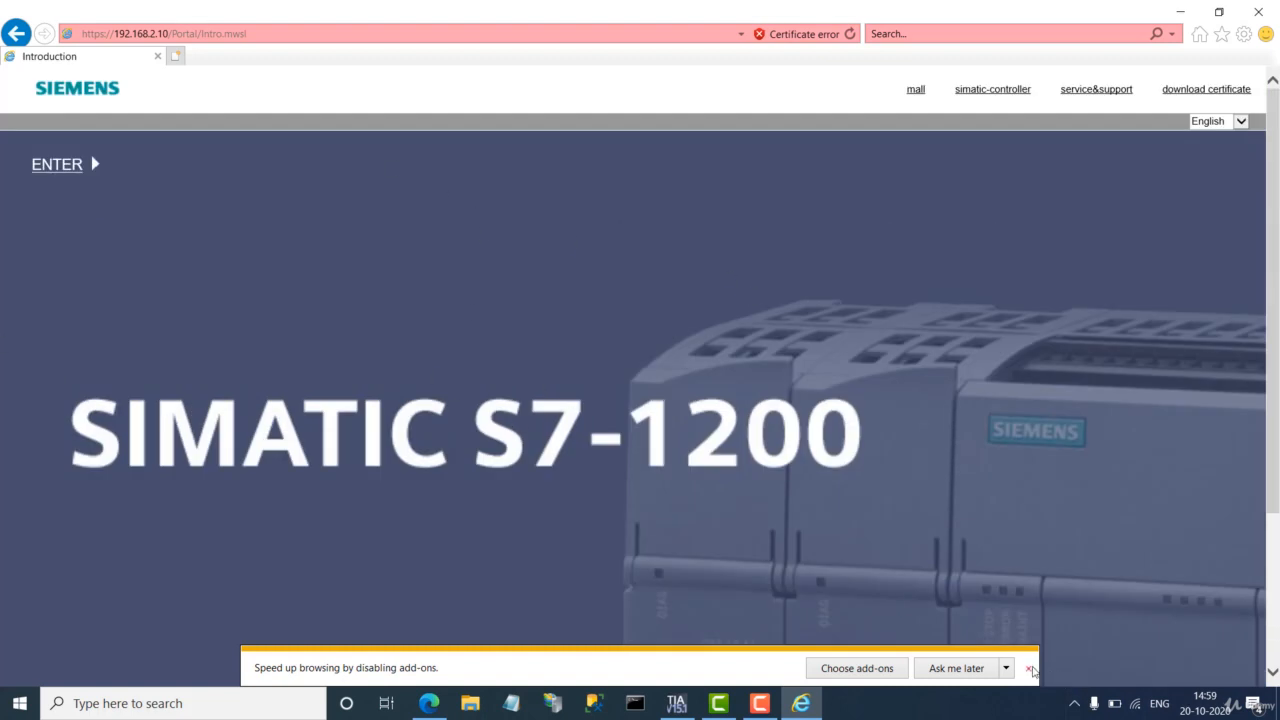
# Step: Download and save the web server's MiniWebCA_Cer.cer certificate
pyautogui.click(1028, 668)
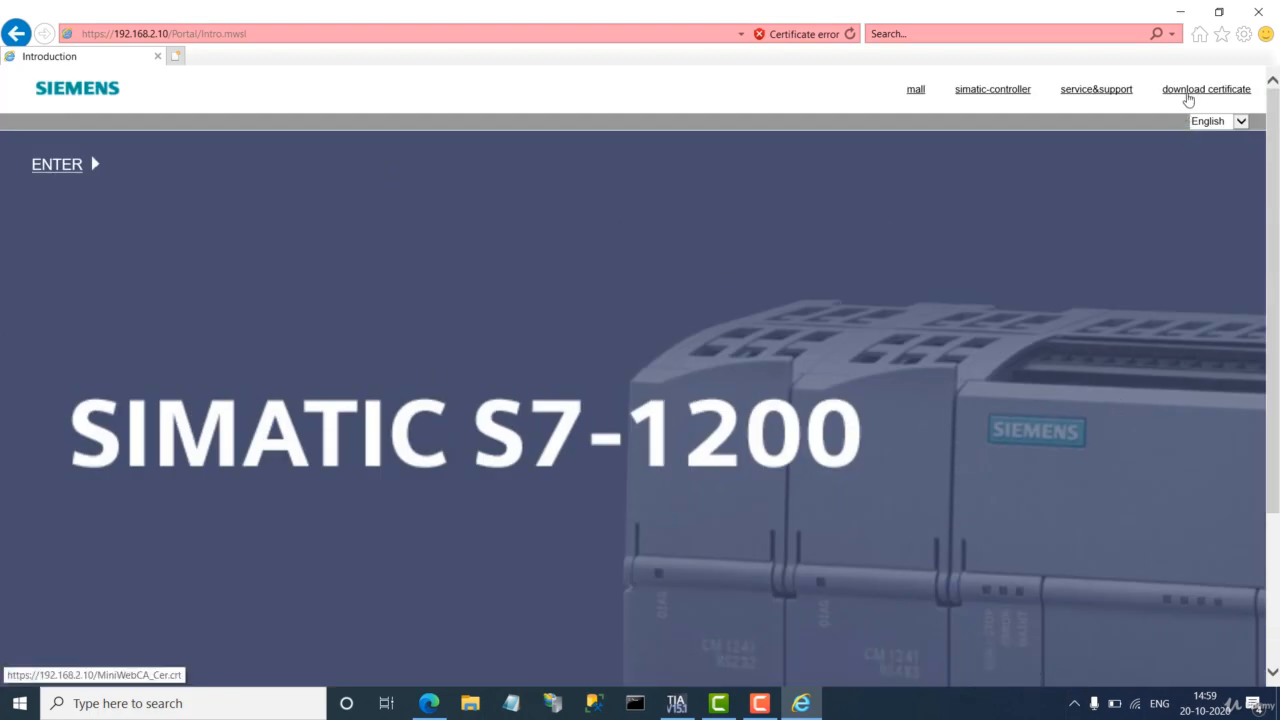
pyautogui.click(1190, 88)
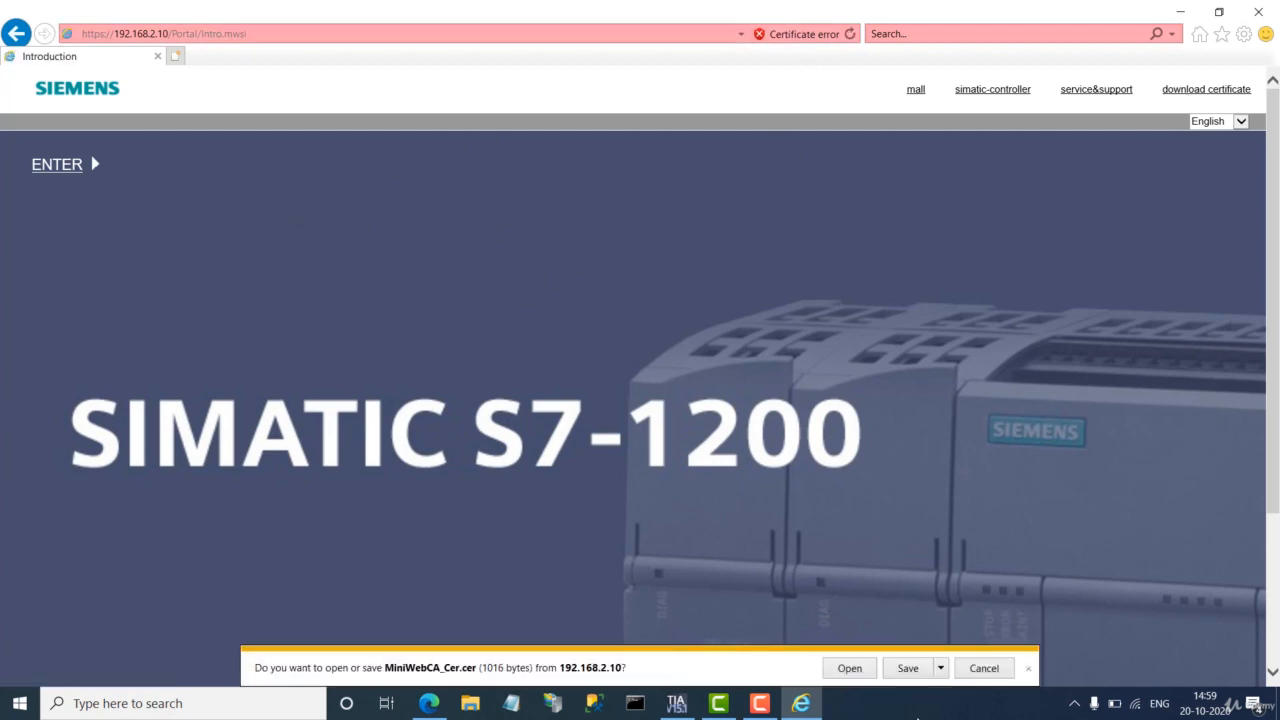
pyautogui.click(908, 671)
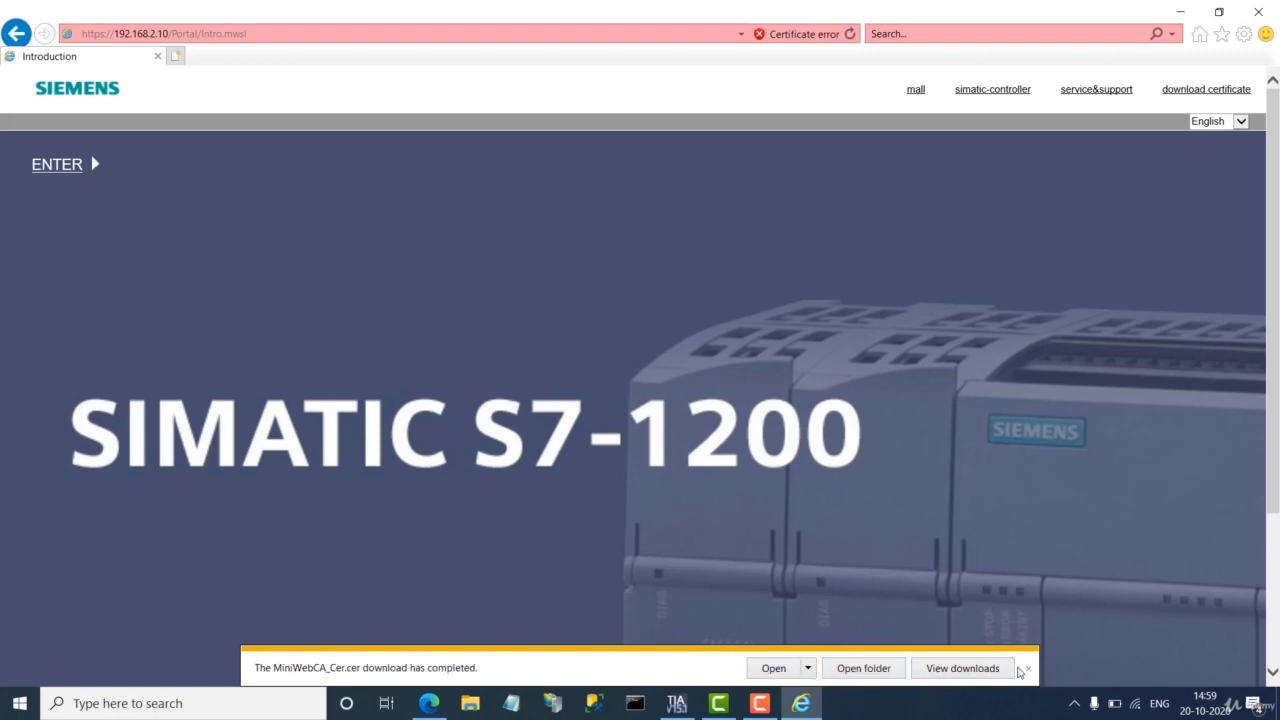
pyautogui.click(1028, 668)
# Step: Inspect the site certificate's details and certification path, then close it
pyautogui.click(809, 34)
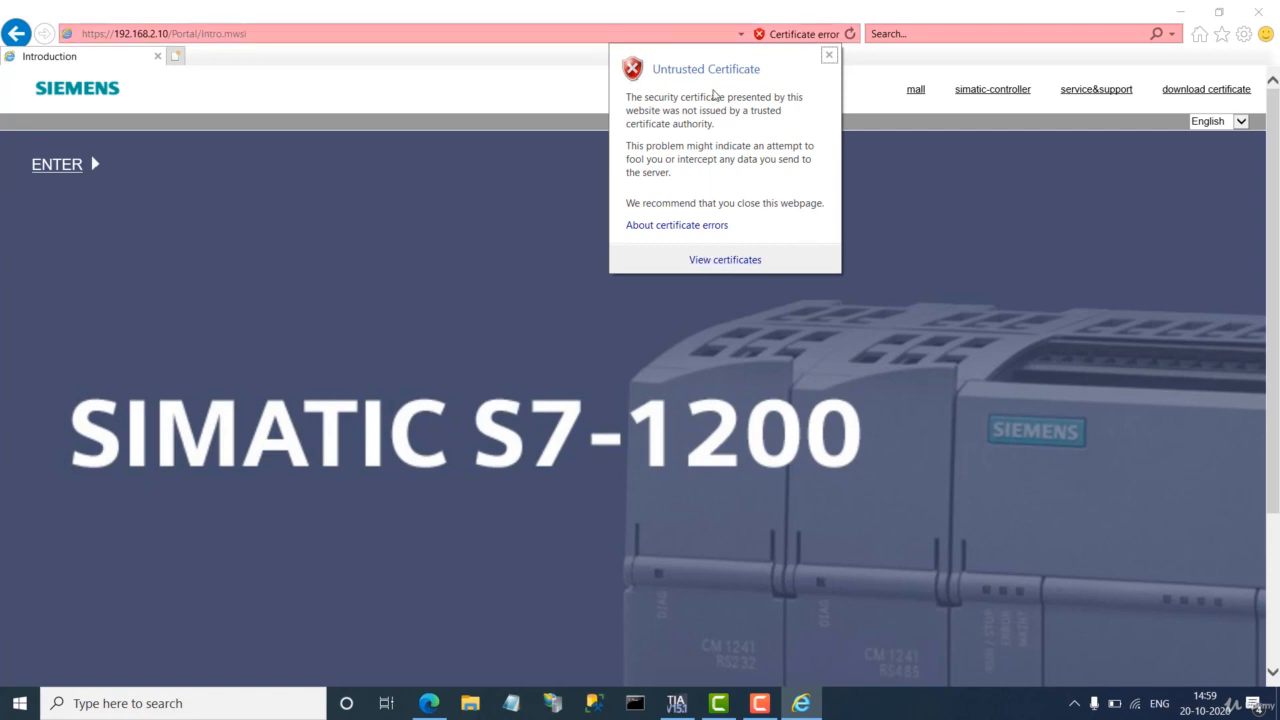
pyautogui.click(731, 260)
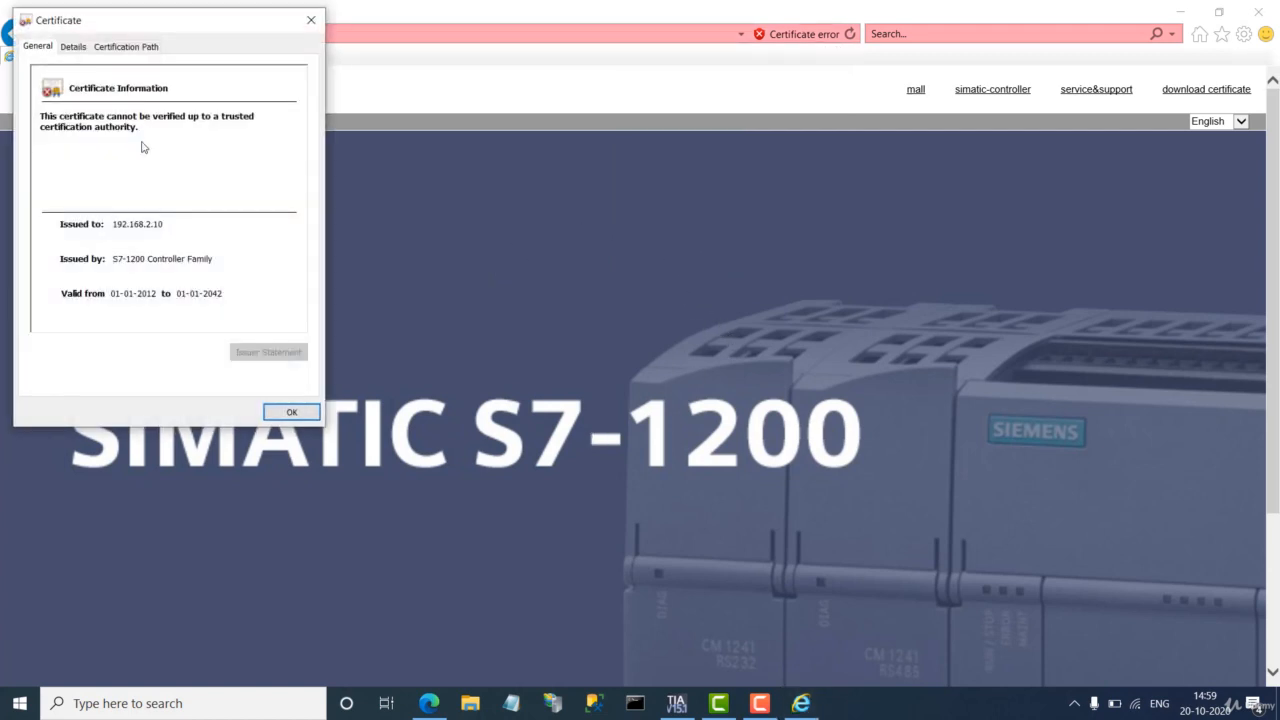
pyautogui.click(77, 45)
pyautogui.click(115, 50)
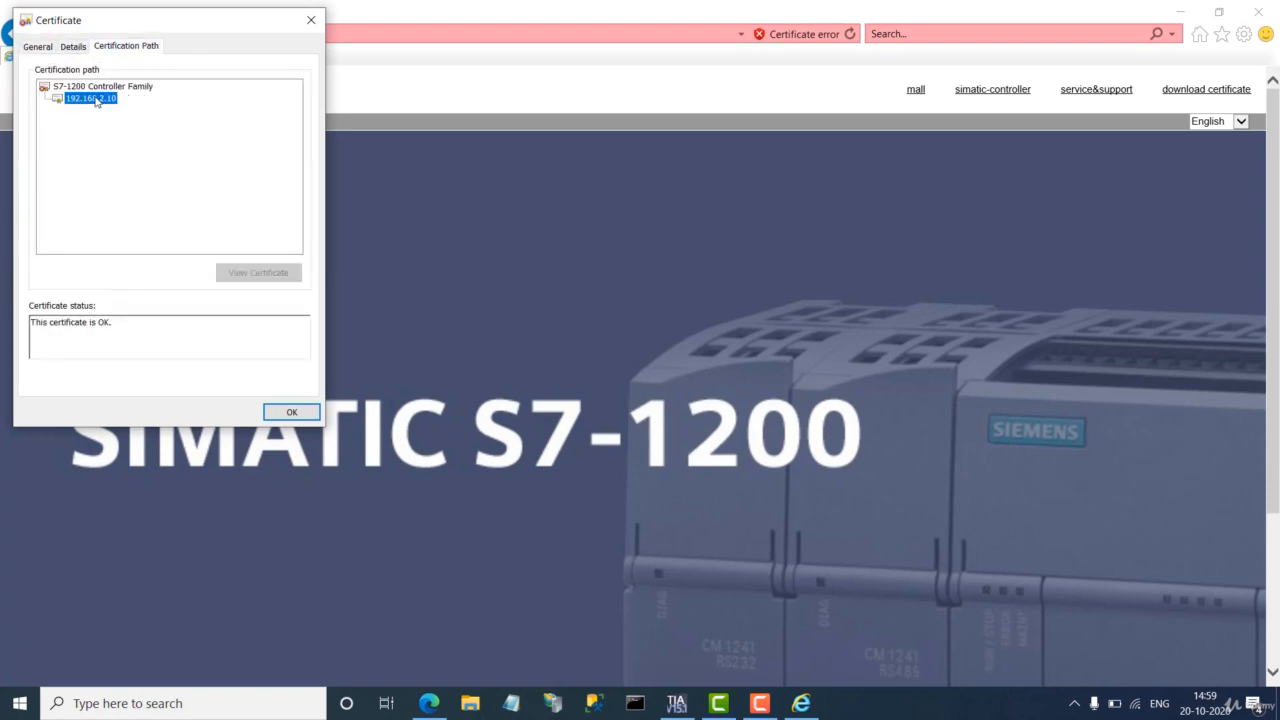
pyautogui.click(311, 20)
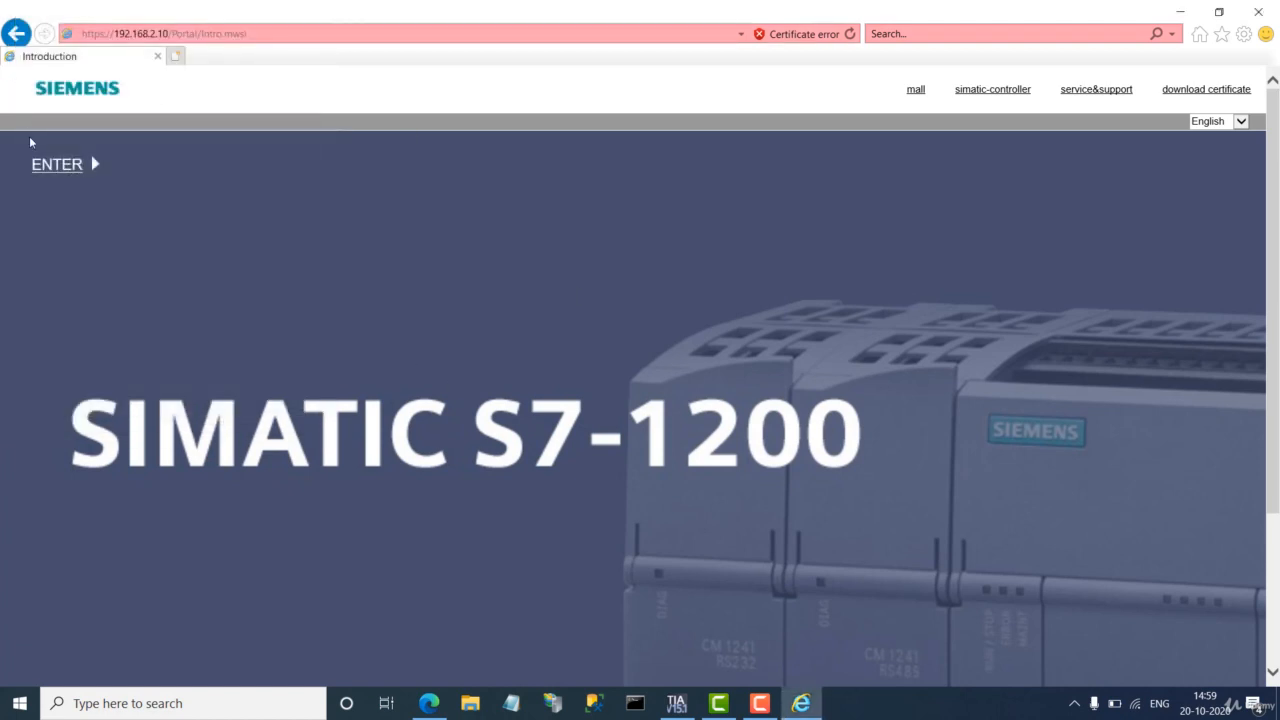
# Step: Enter the start page, flash the PLC LEDs, then log in with the saved username and password
pyautogui.click(101, 188)
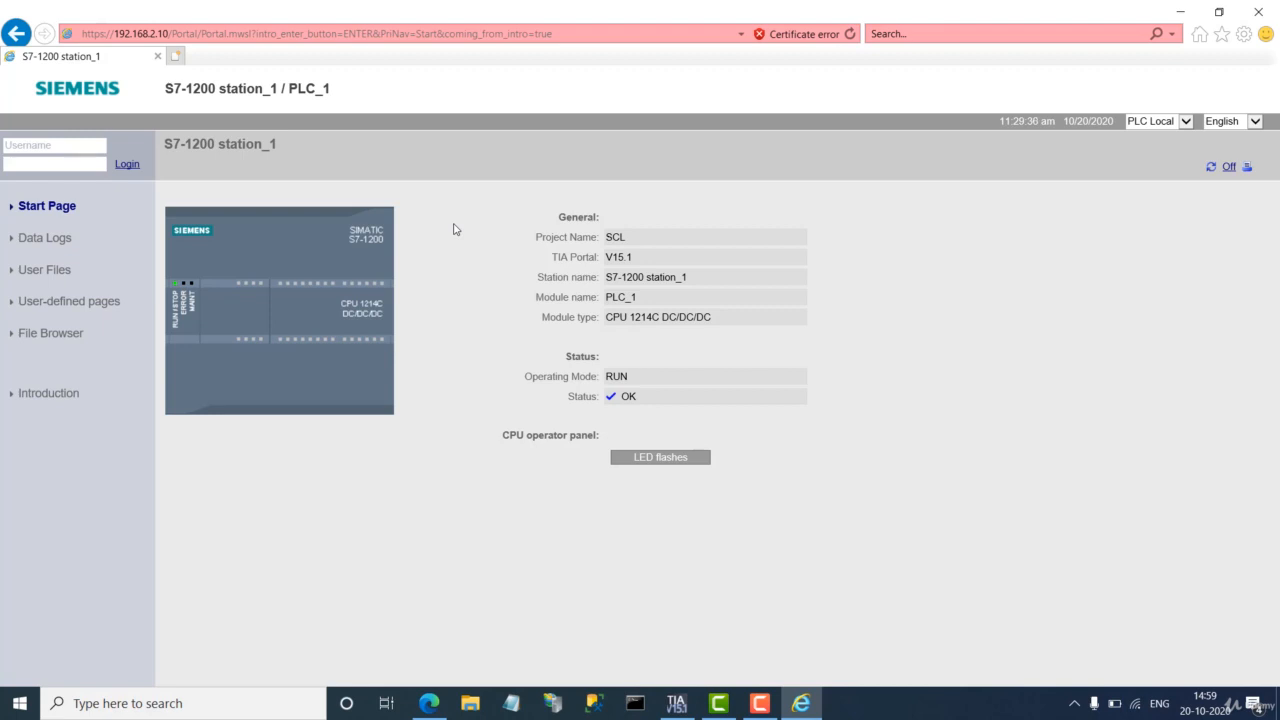
pyautogui.click(662, 467)
pyautogui.click(43, 141)
pyautogui.click(50, 161)
pyautogui.press('Tab')
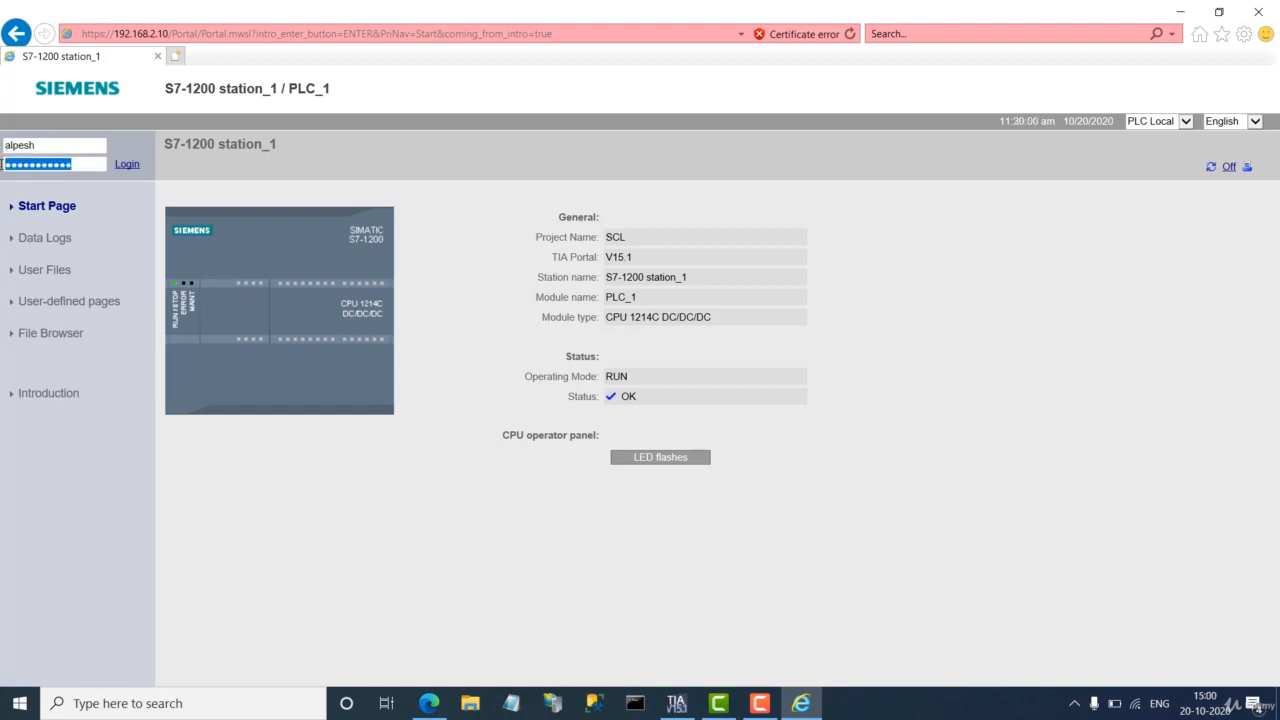
pyautogui.write('a')
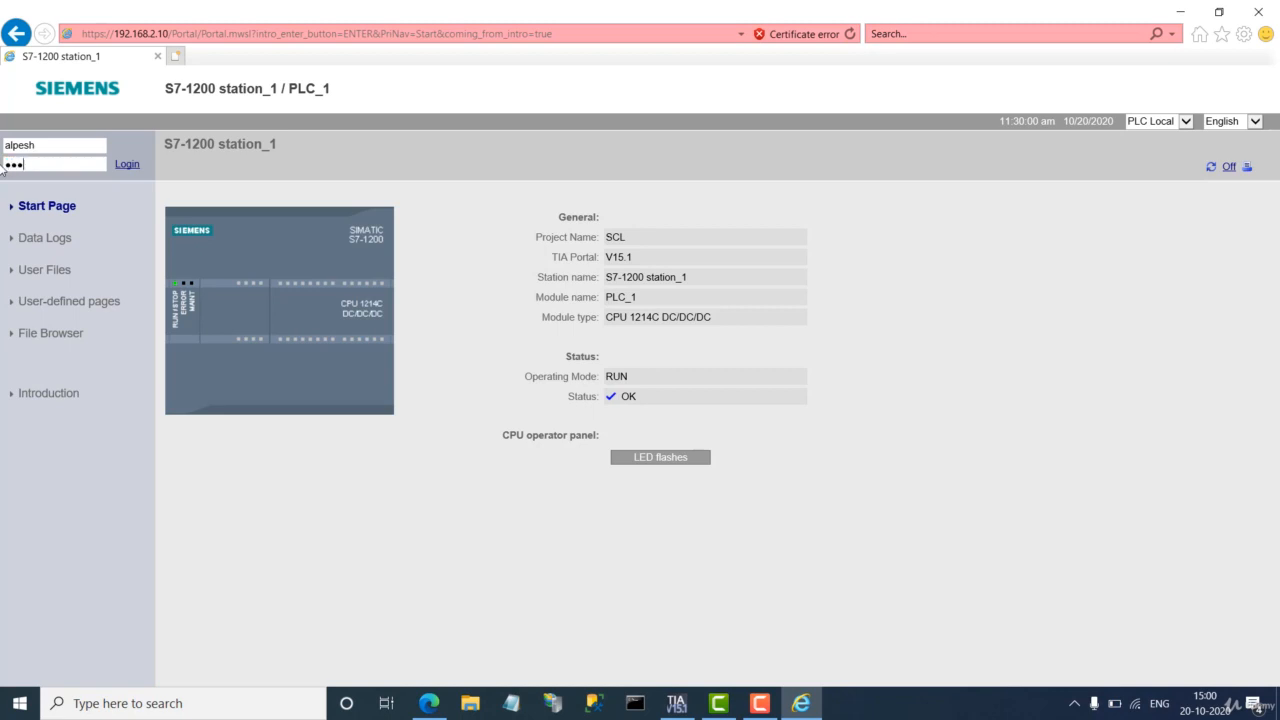
pyautogui.click(126, 164)
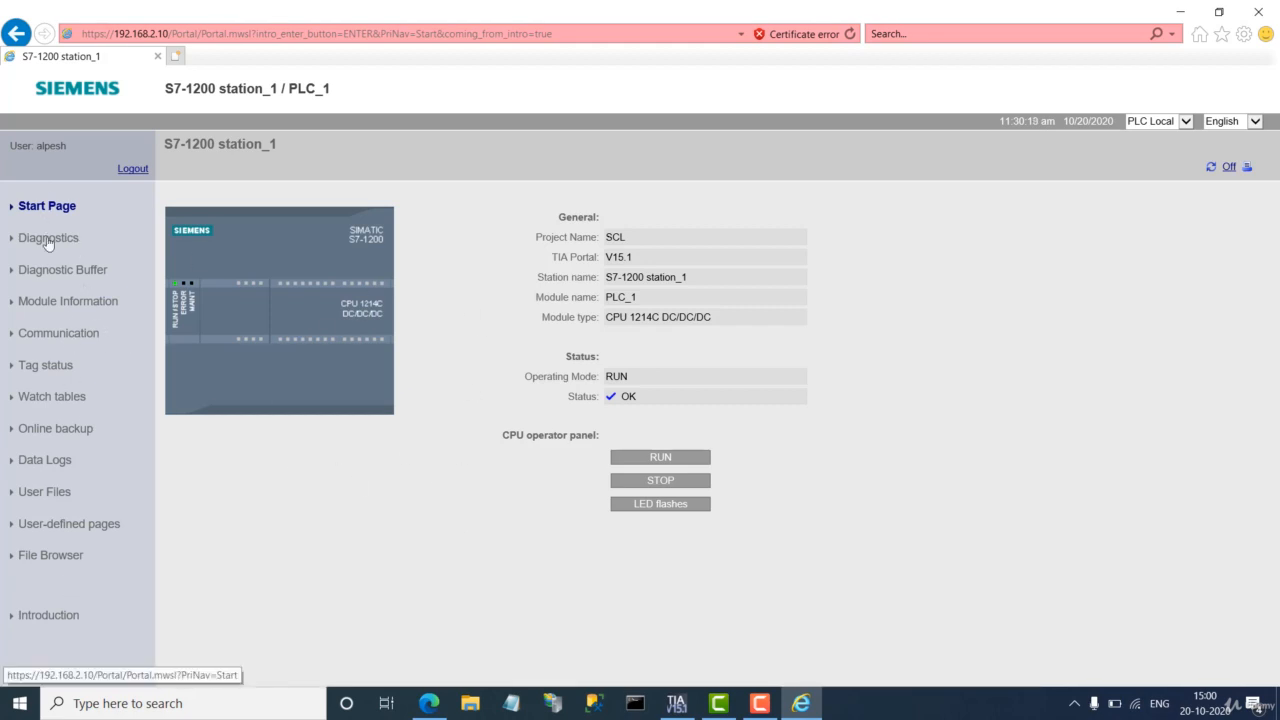
# Step: Scroll through the Diagnostic Buffer event table, then go to the Online backup page
pyautogui.click(53, 279)
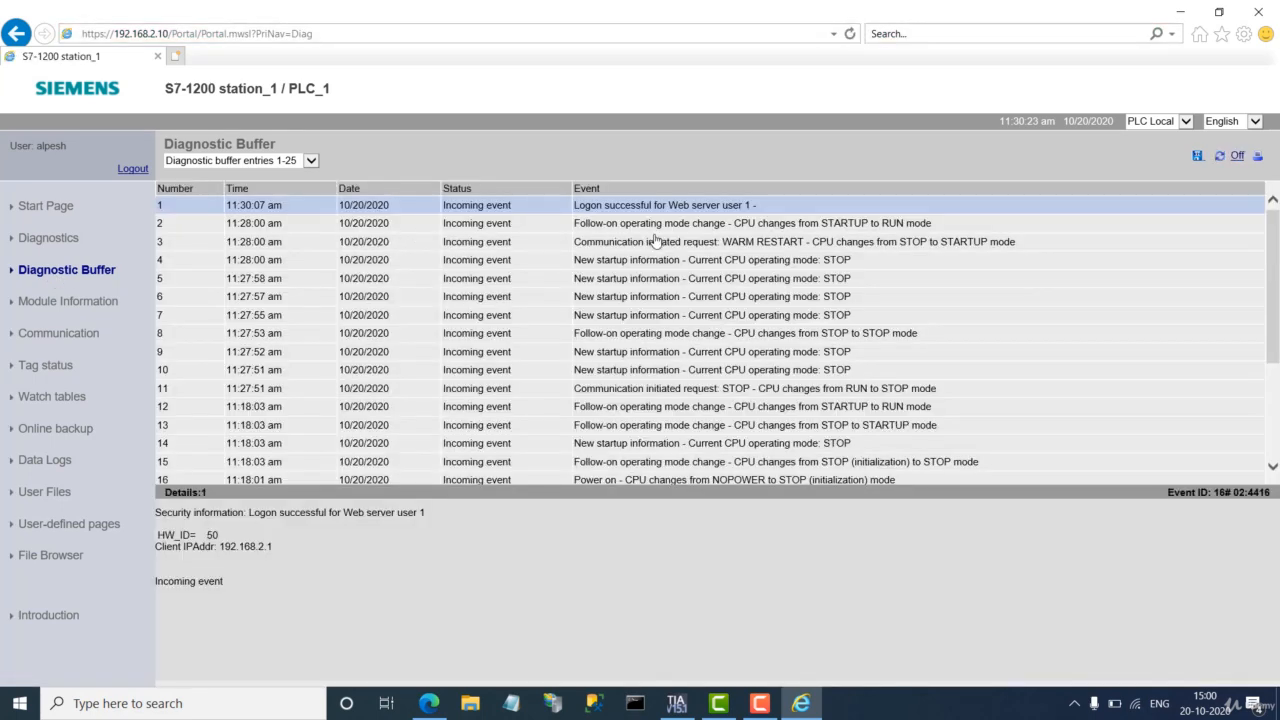
pyautogui.scroll(-3, 675, 285)
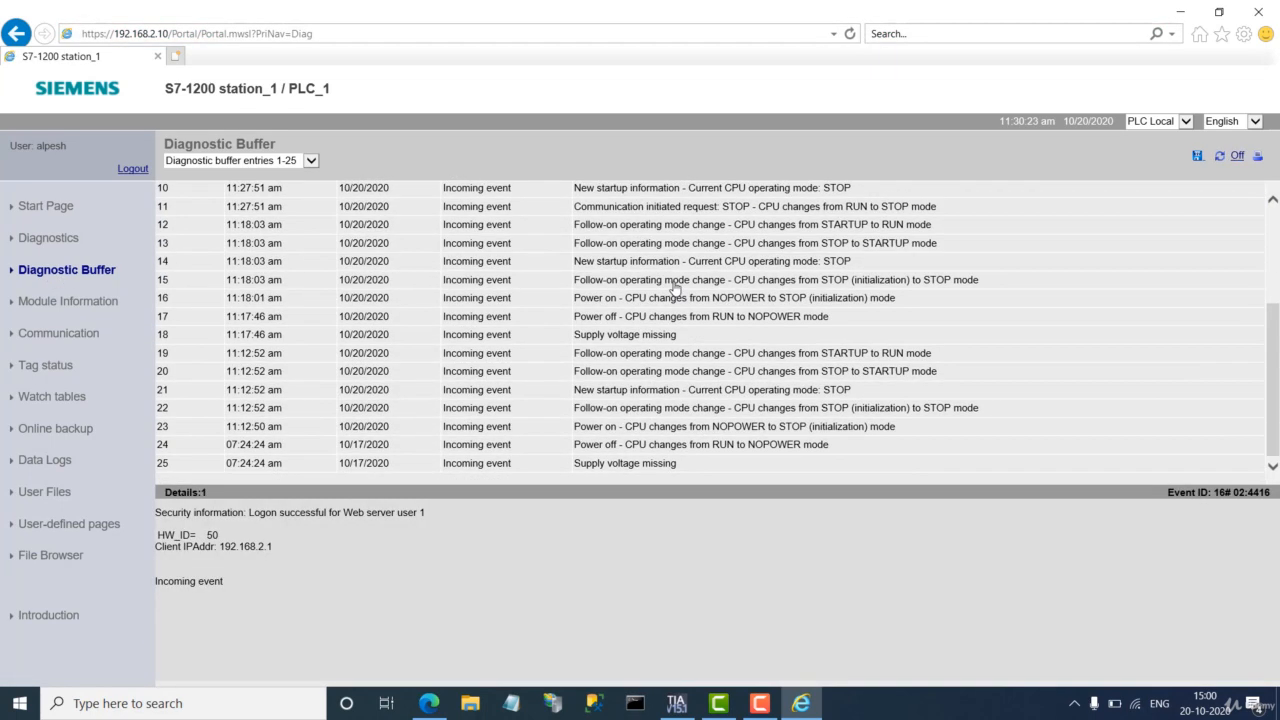
pyautogui.scroll(3, 675, 285)
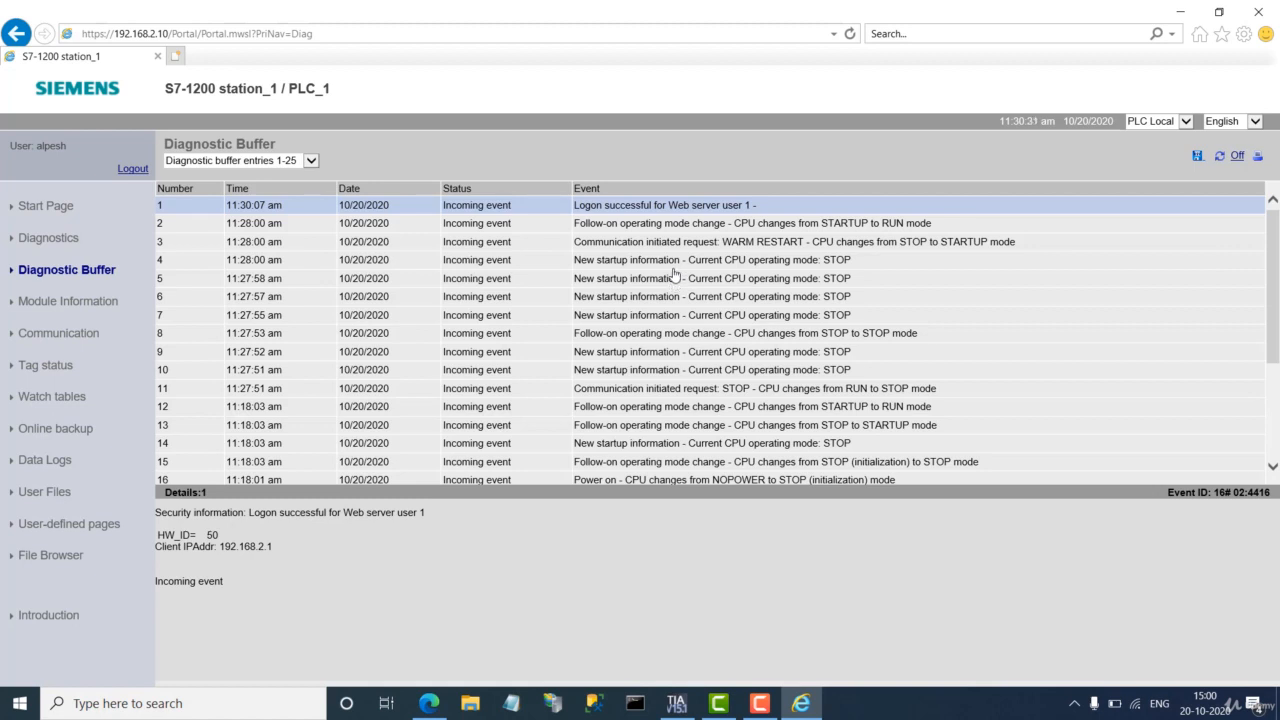
pyautogui.click(47, 434)
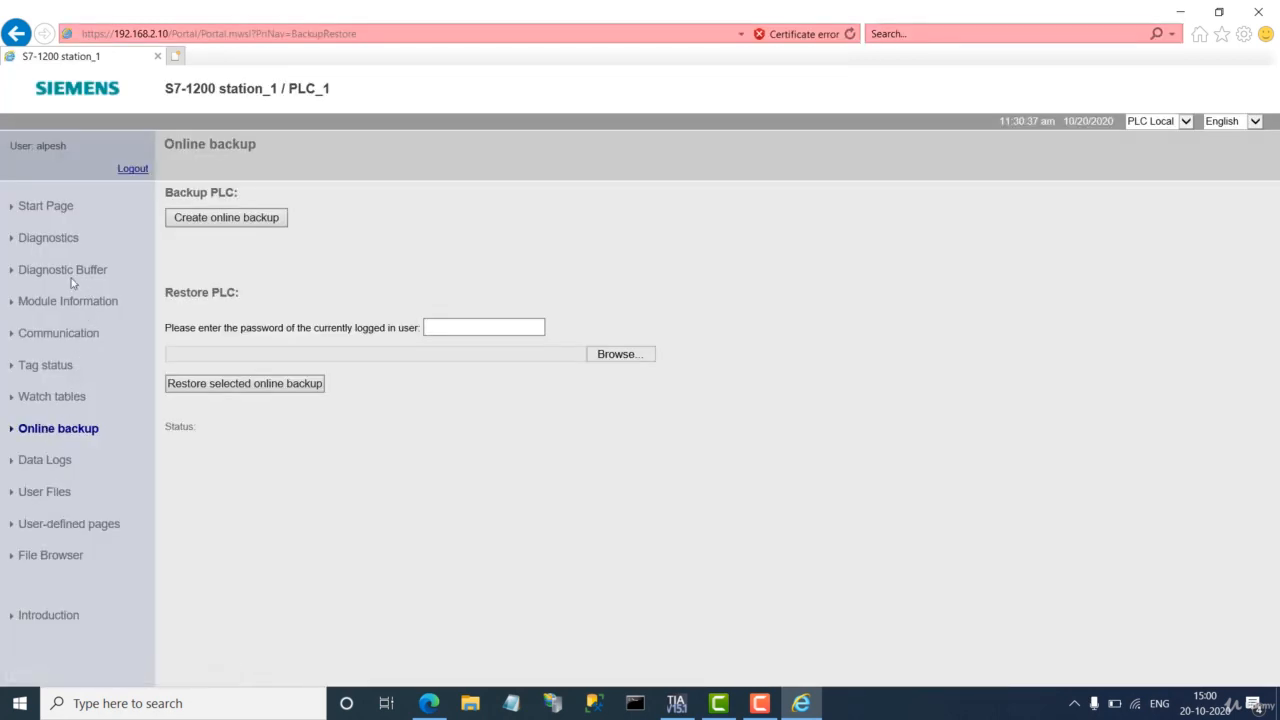
# Step: View the Diagnostics page's identification, Memory and Program protection tabs, then return to TIA Portal
pyautogui.click(44, 242)
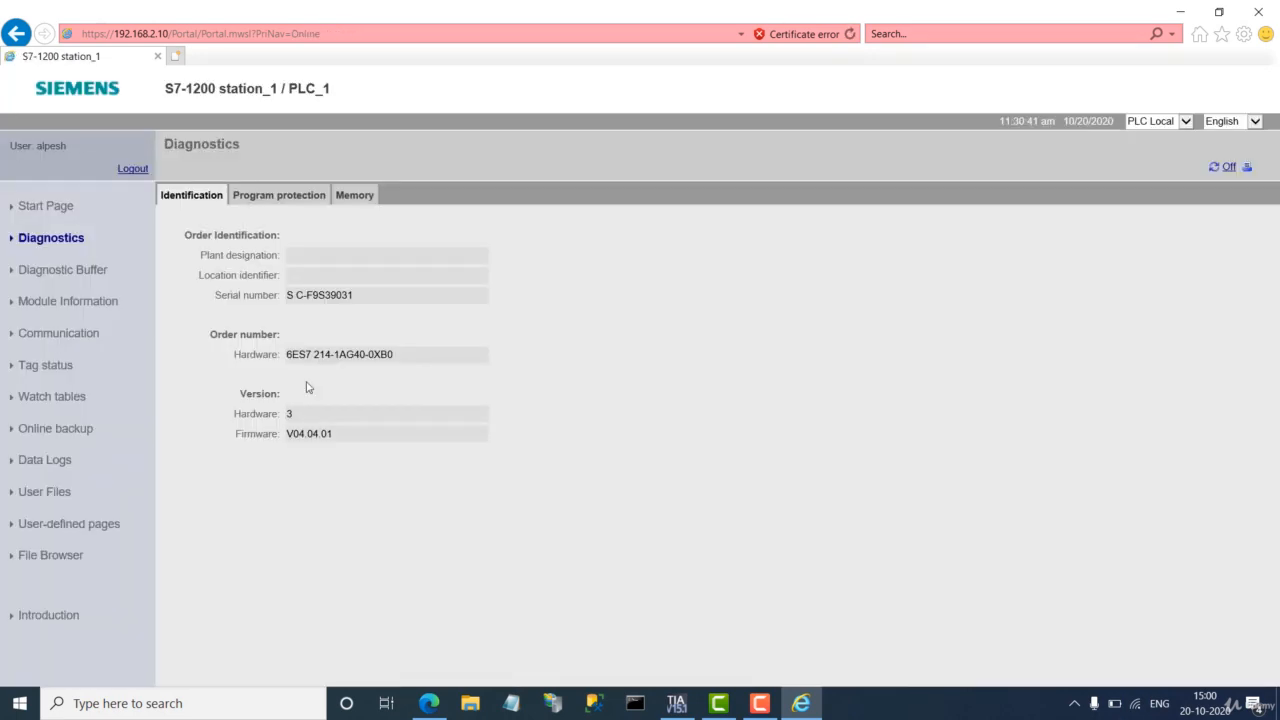
pyautogui.click(356, 199)
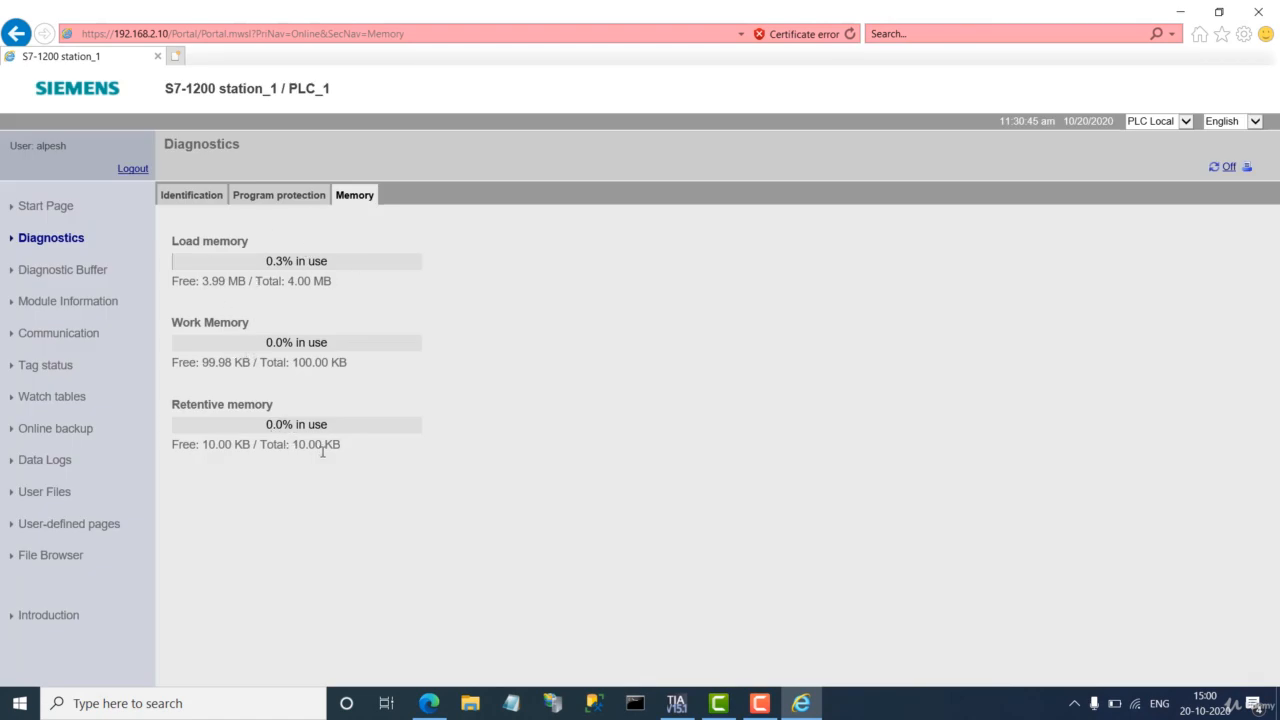
pyautogui.click(246, 200)
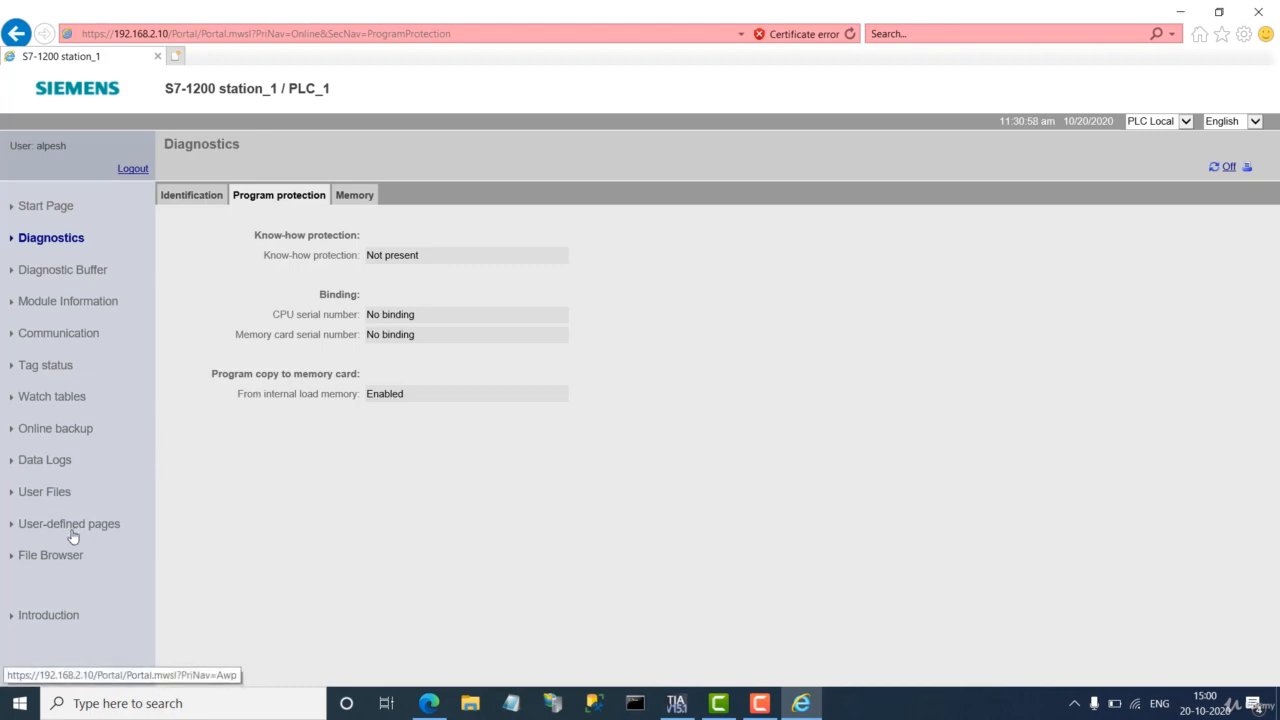
pyautogui.click(676, 702)
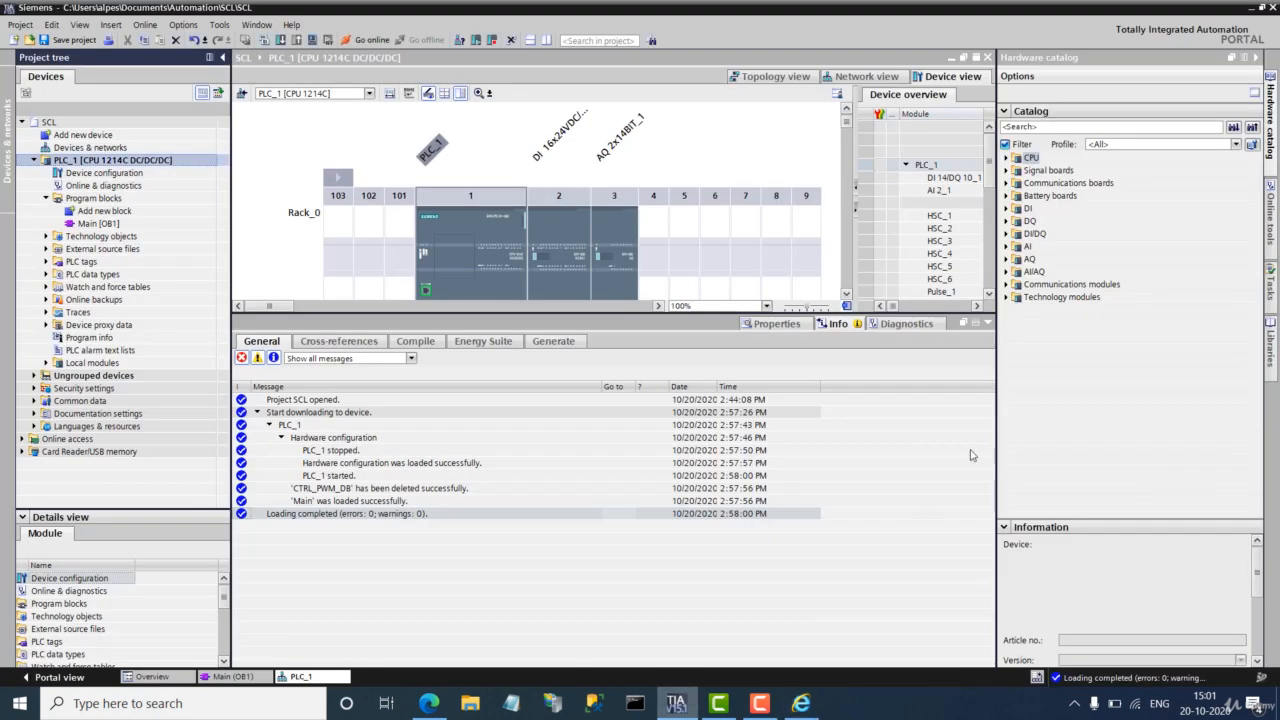
# Step: Open Main [OB1] and expand Extended instructions > Recipe and data logging, then return to Internet Explorer
pyautogui.click(1272, 105)
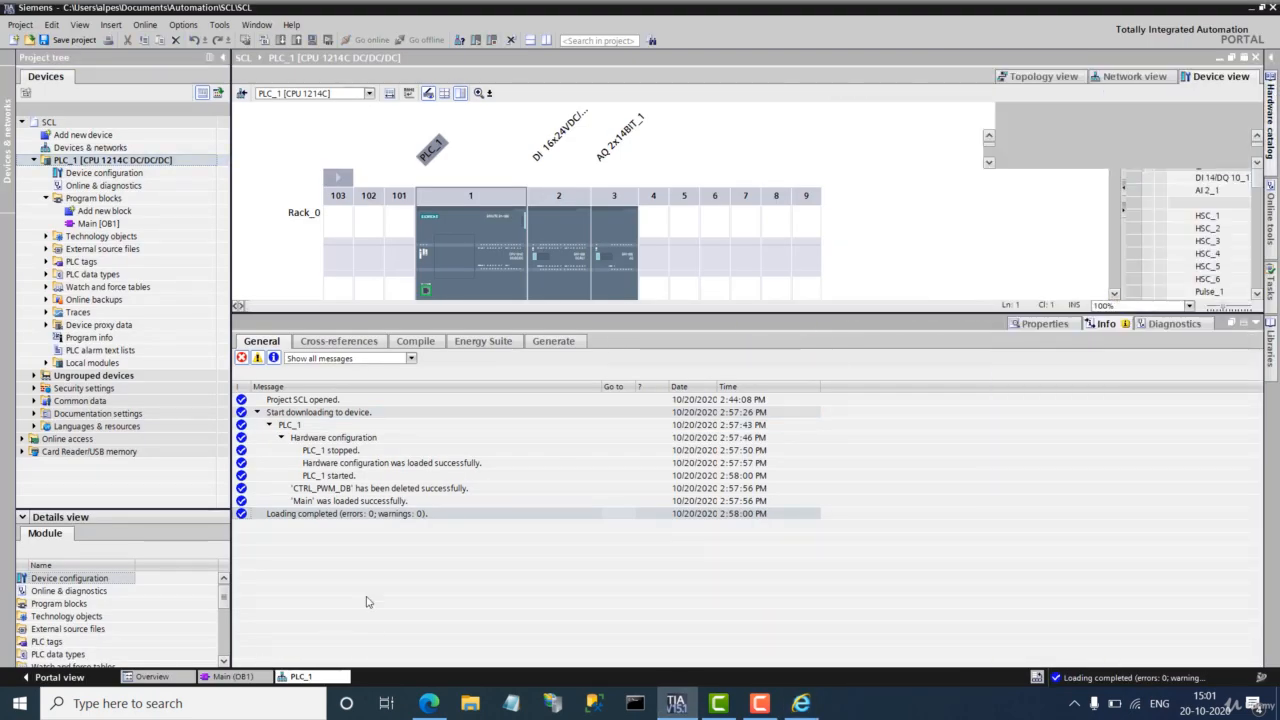
pyautogui.click(1277, 121)
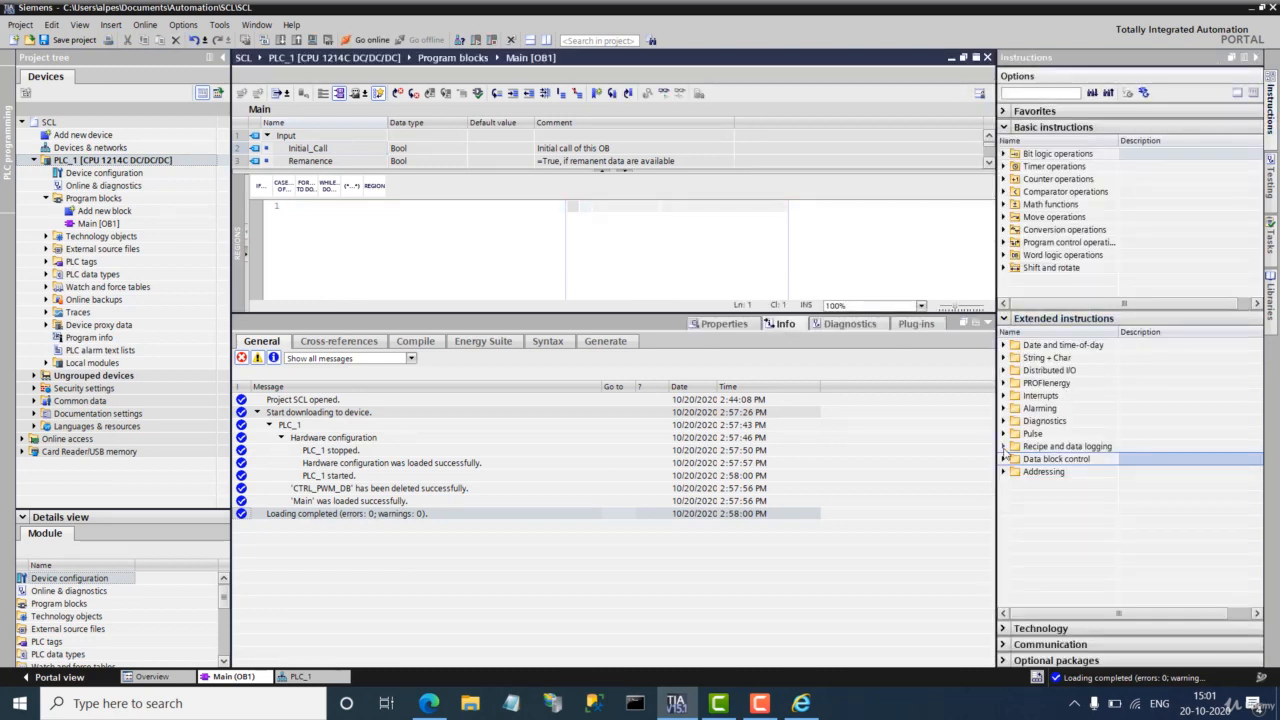
pyautogui.click(1003, 448)
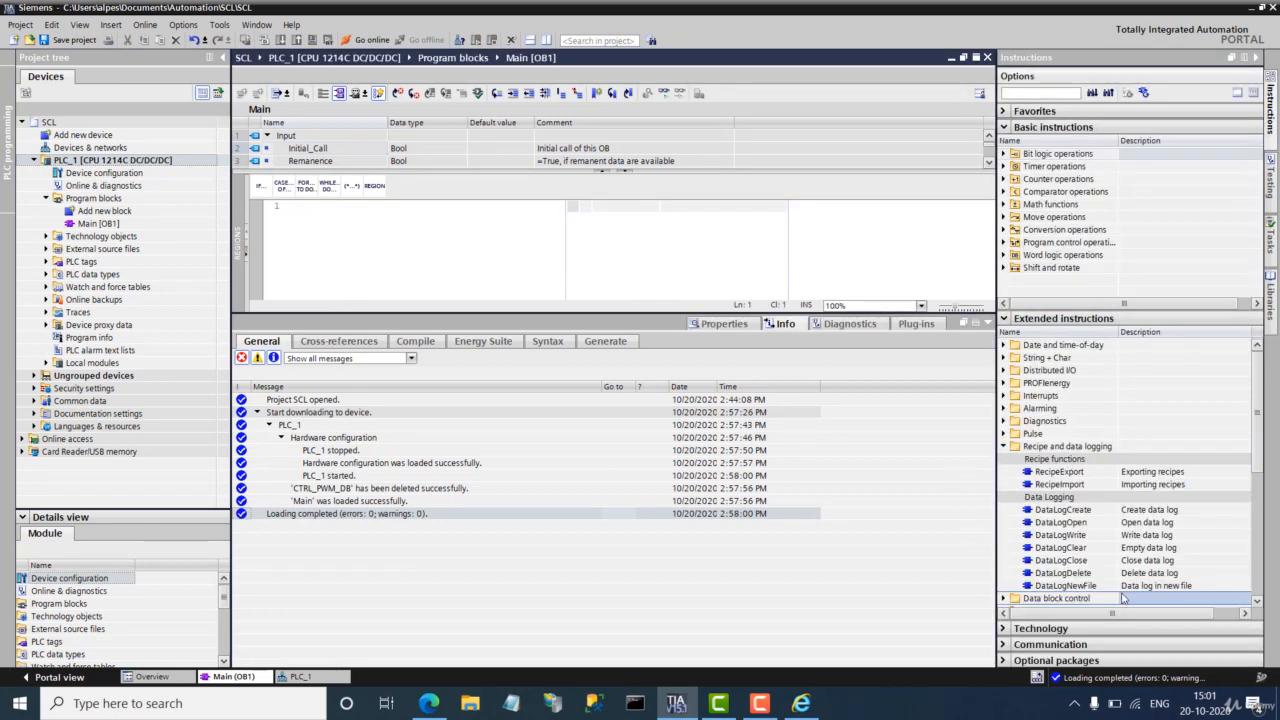
pyautogui.click(797, 704)
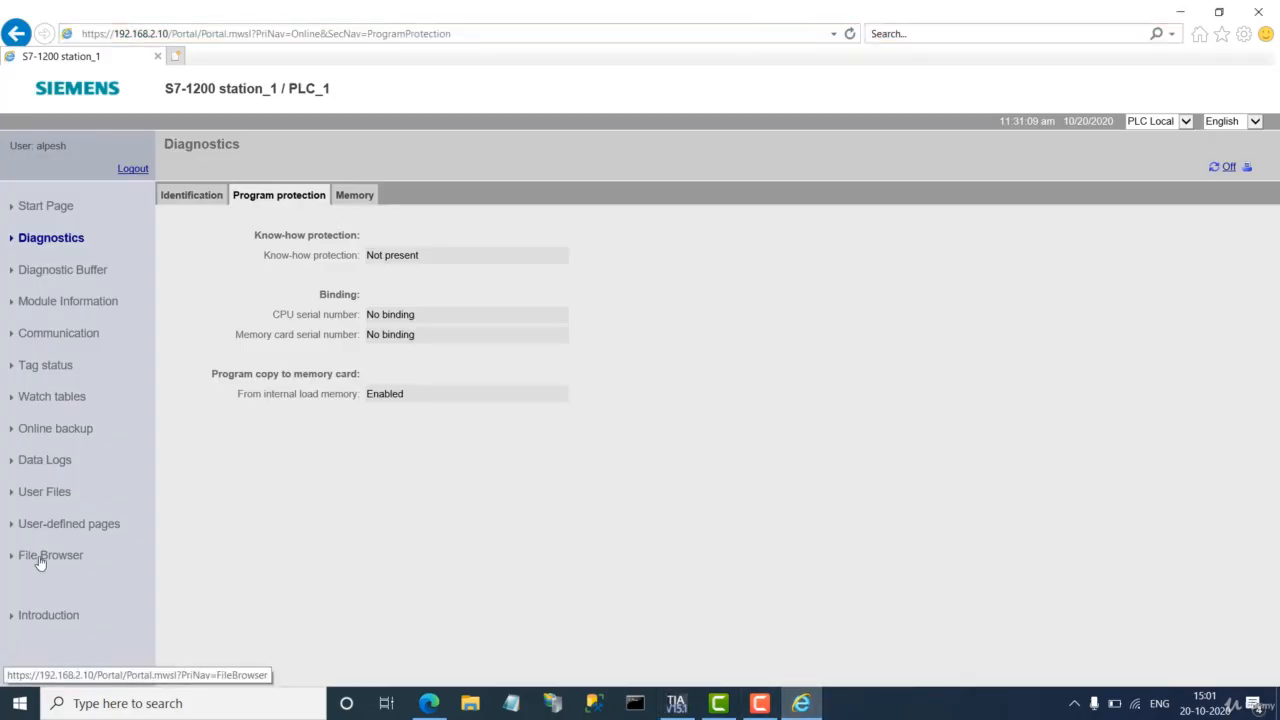
# Step: Browse the File Browser's Recipes and DataLogs folders (RECIPE_DB.csv, Mylog.csv, new.csv), then return to TIA Portal
pyautogui.click(40, 560)
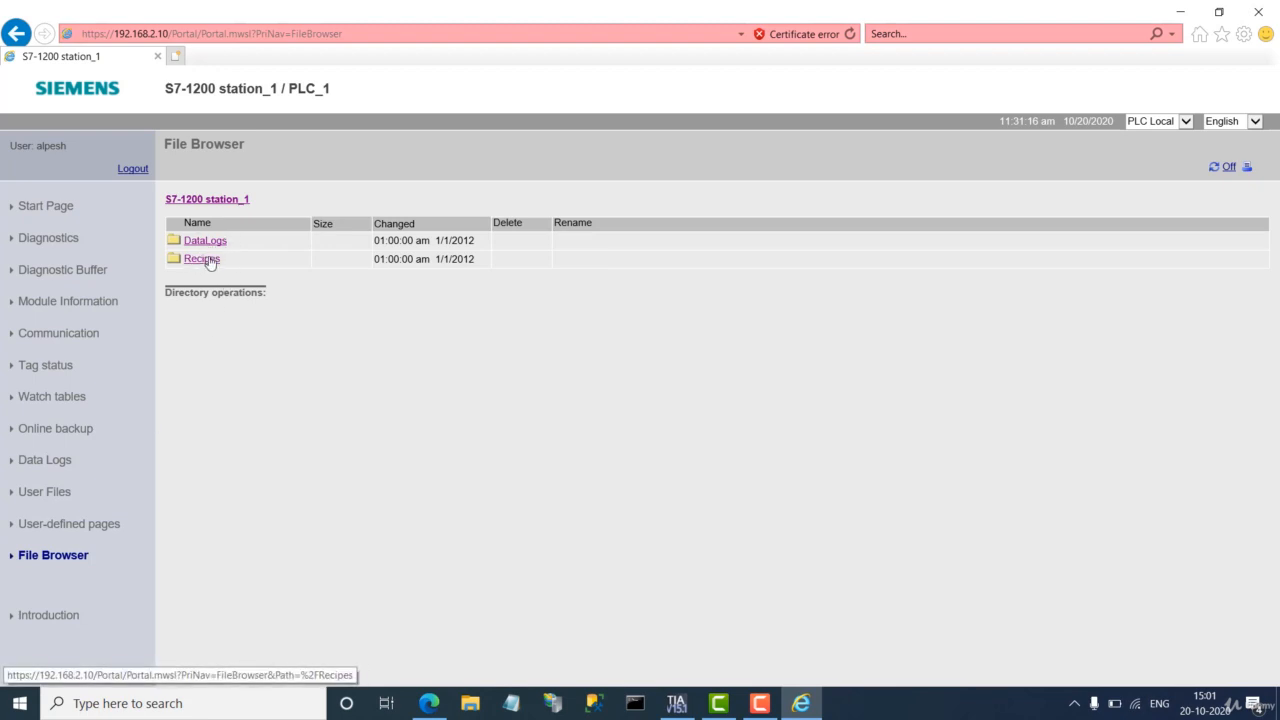
pyautogui.click(205, 259)
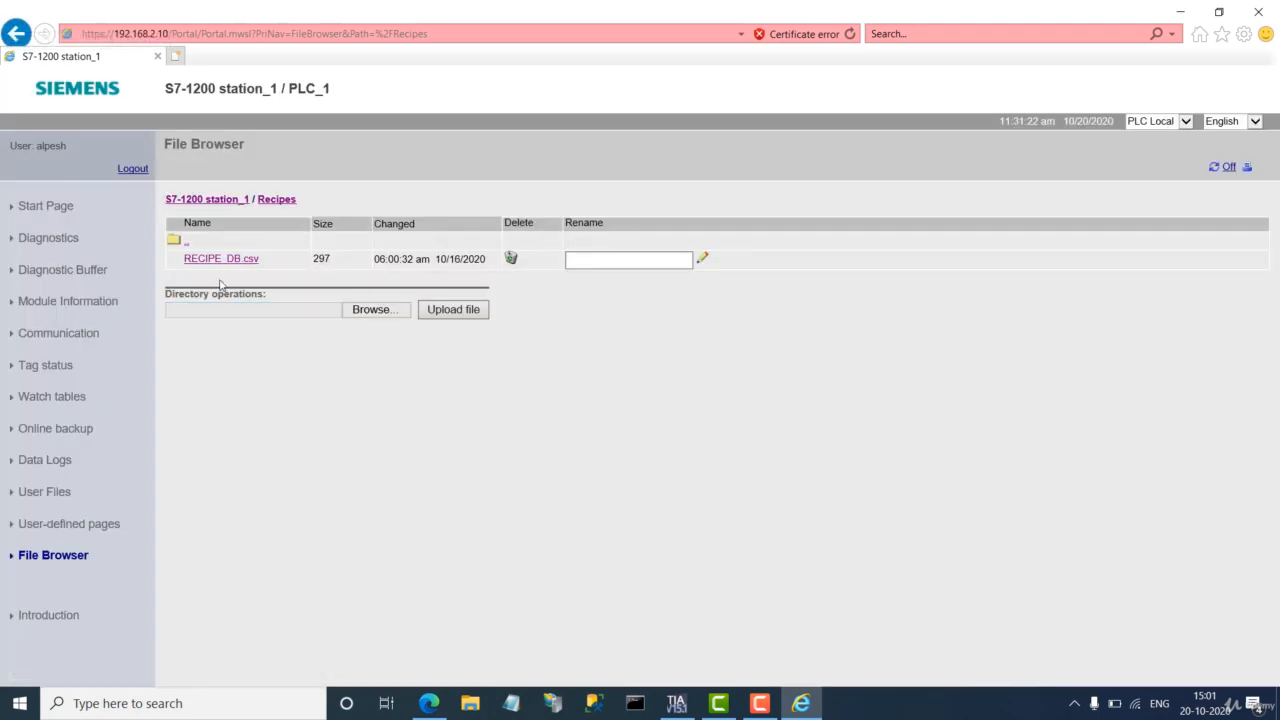
pyautogui.click(18, 33)
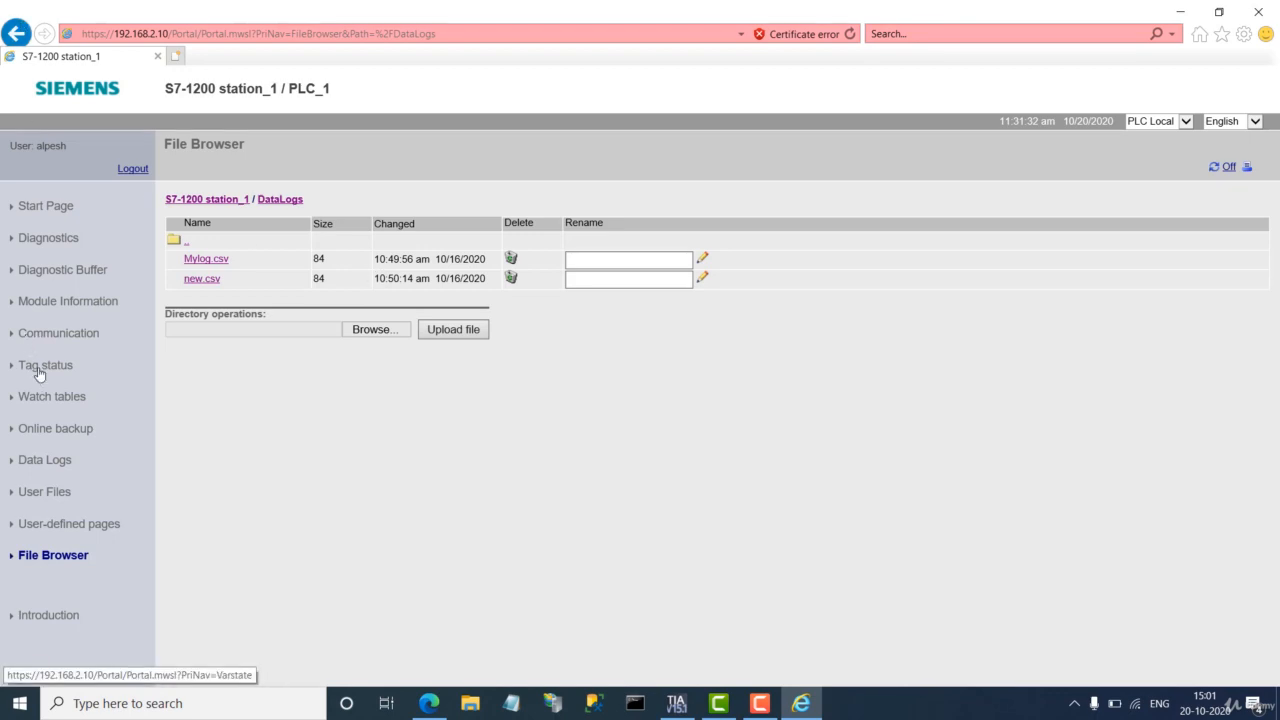
pyautogui.click(40, 370)
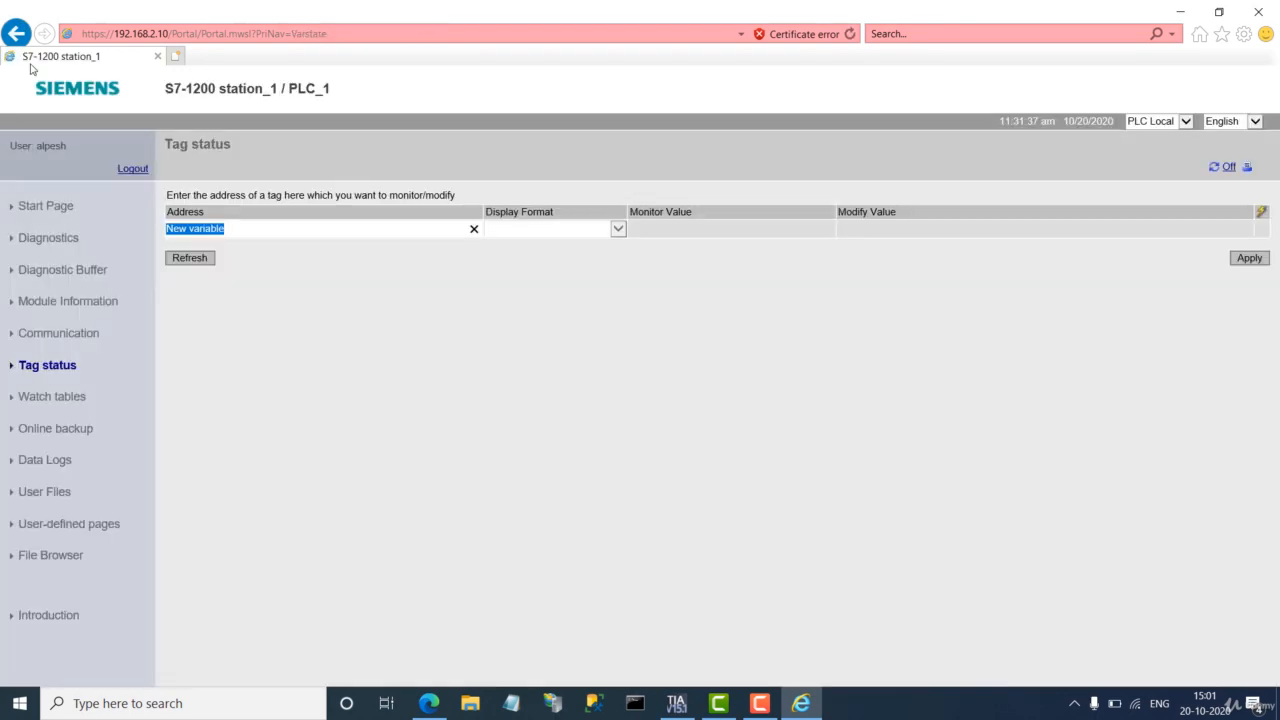
pyautogui.click(16, 34)
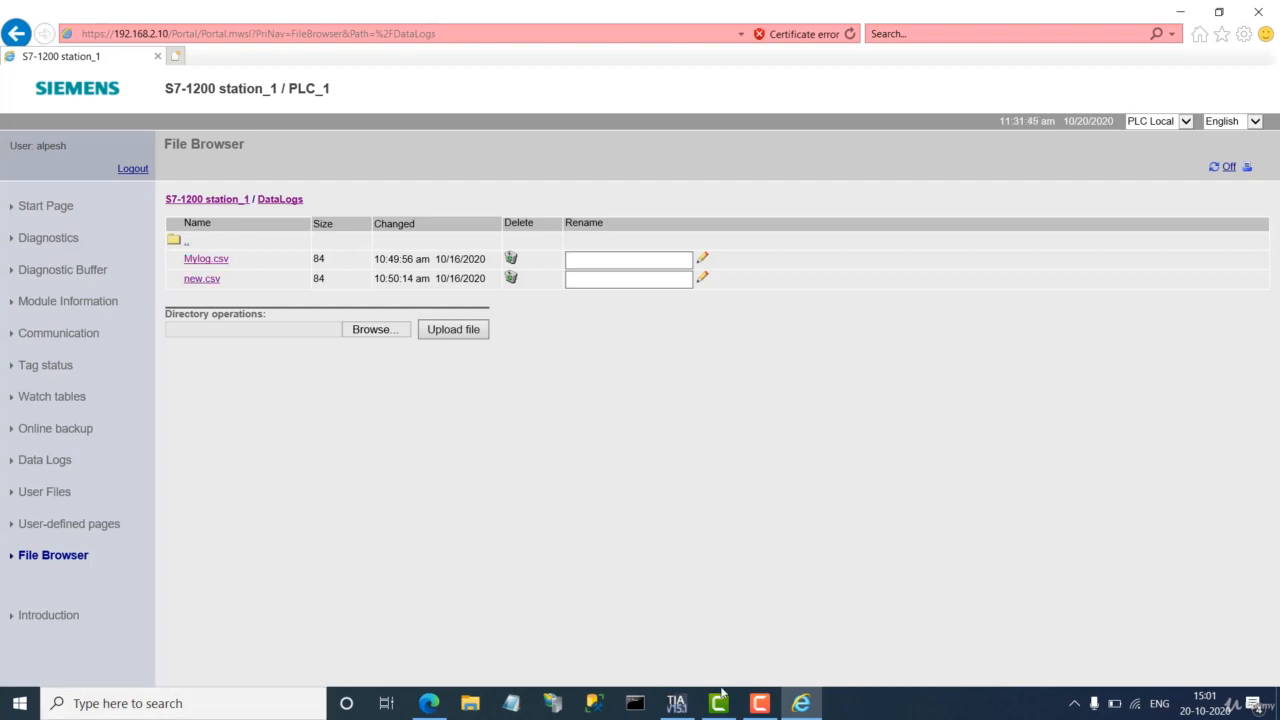
pyautogui.click(668, 707)
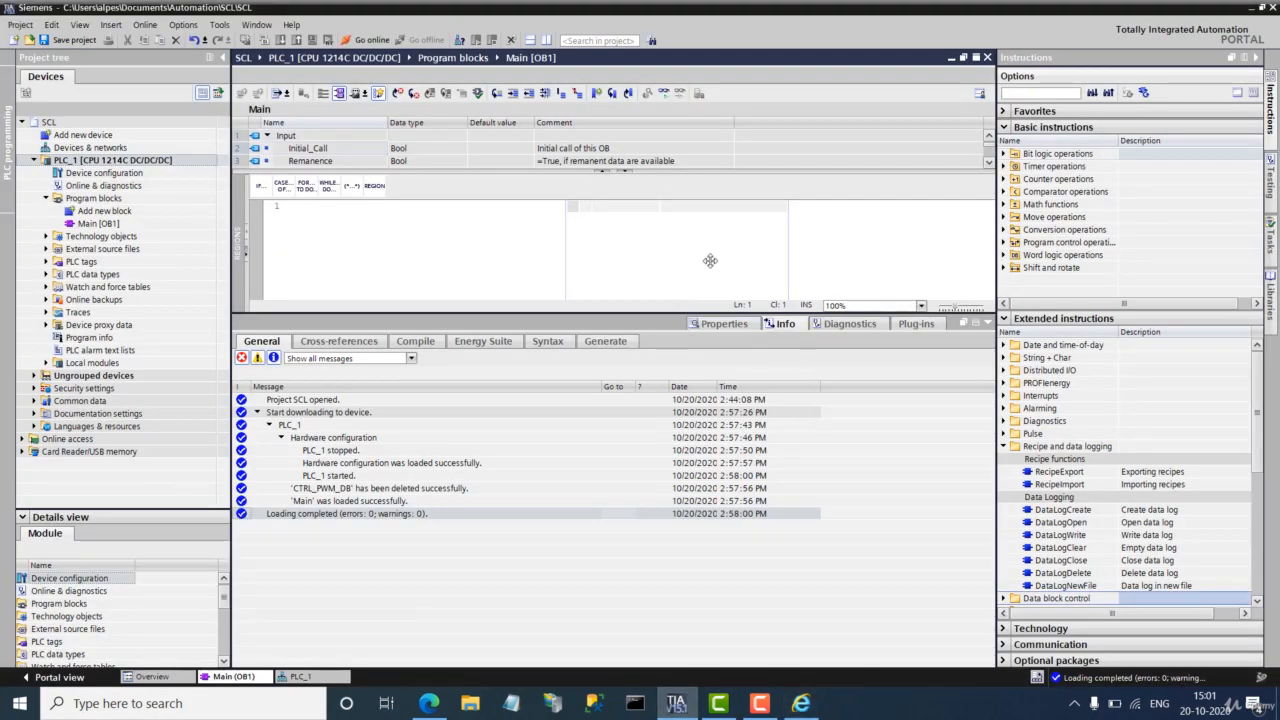
pyautogui.scroll(-3, 1102, 486)
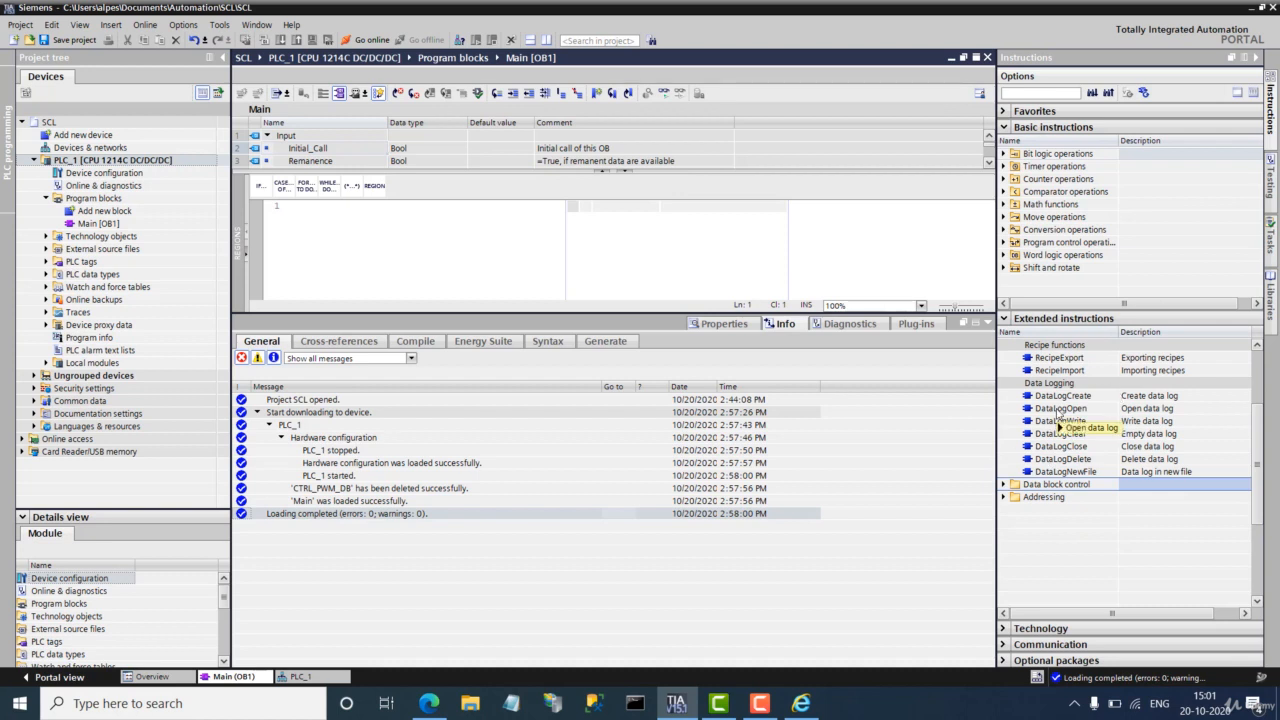
pyautogui.moveTo(1052, 405)
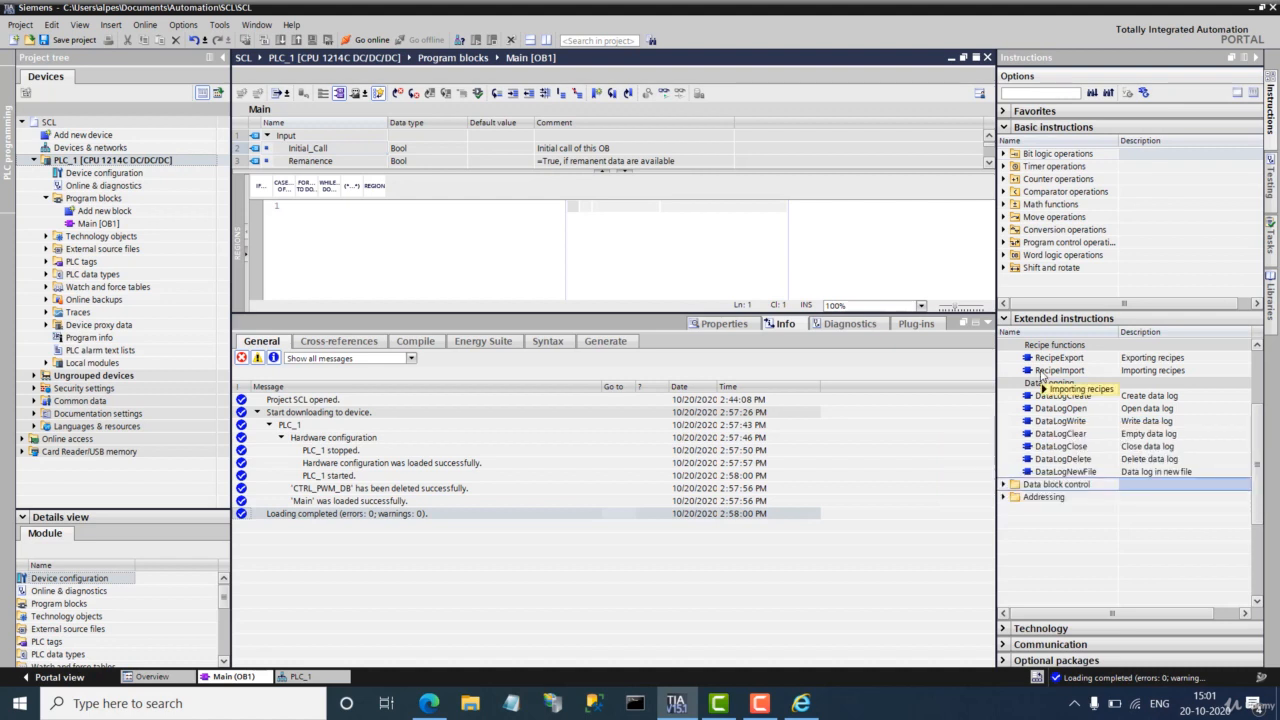
pyautogui.scroll(2, 1040, 374)
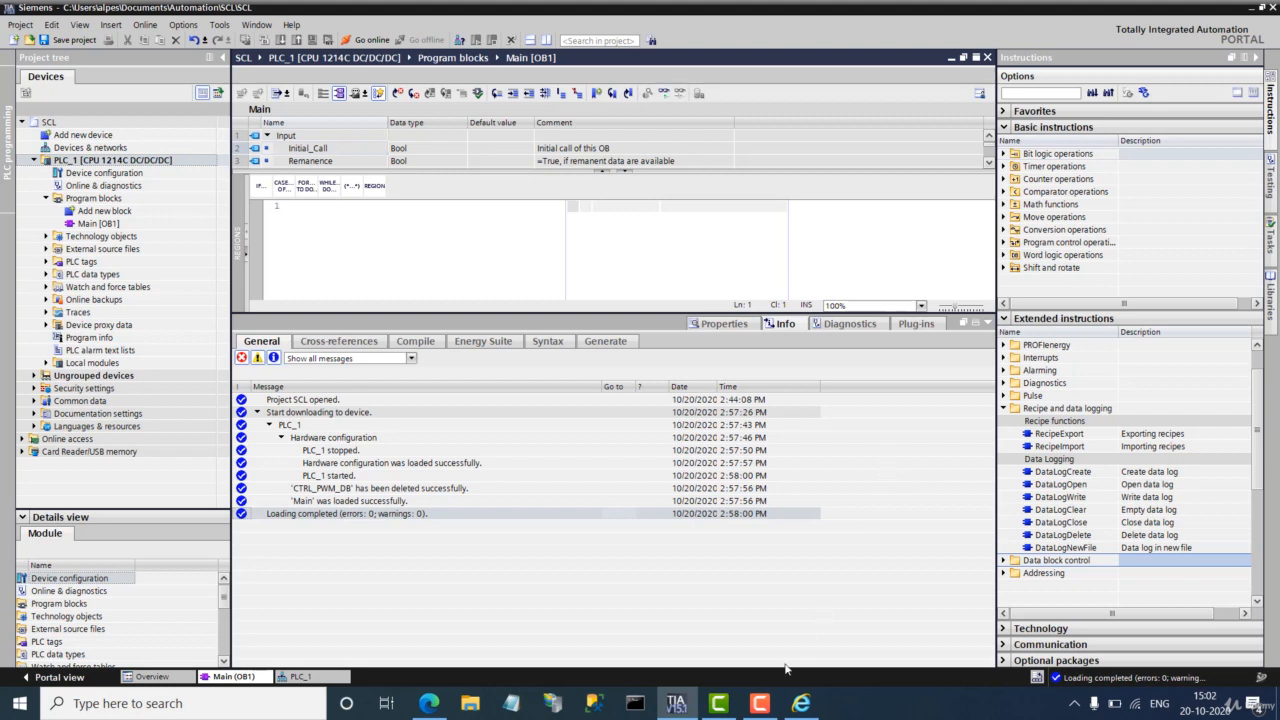
pyautogui.click(760, 703)
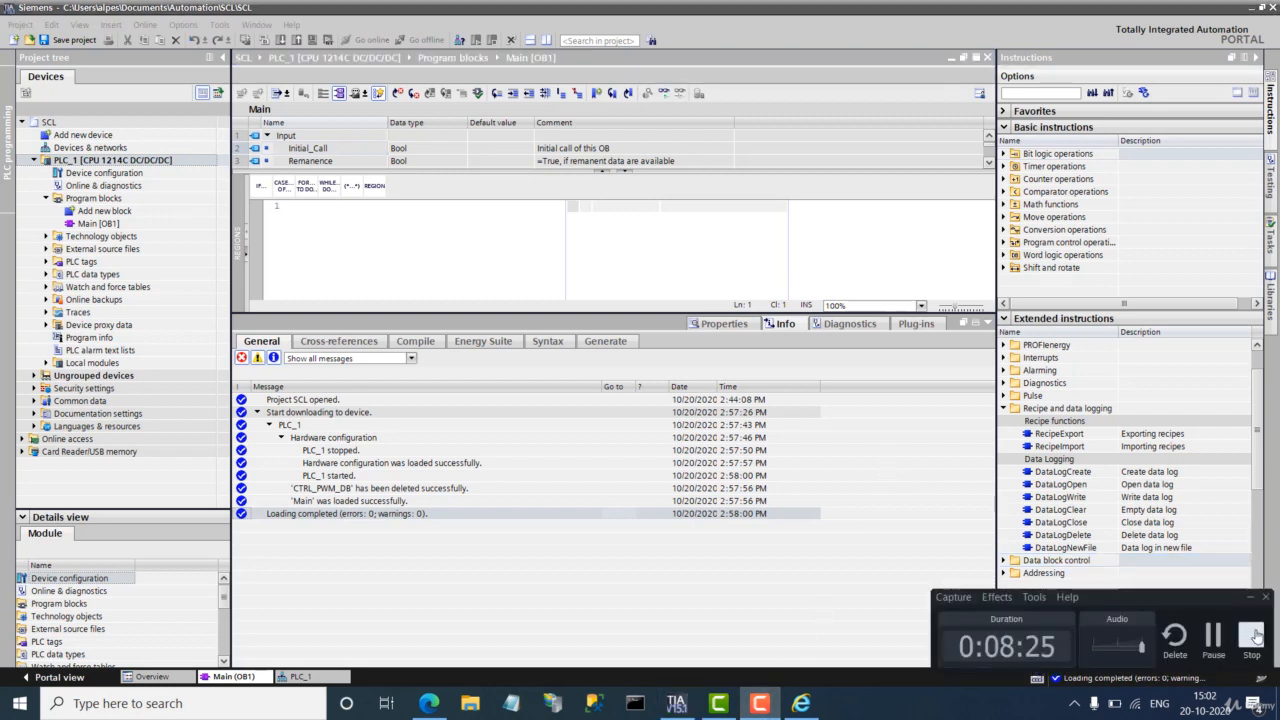